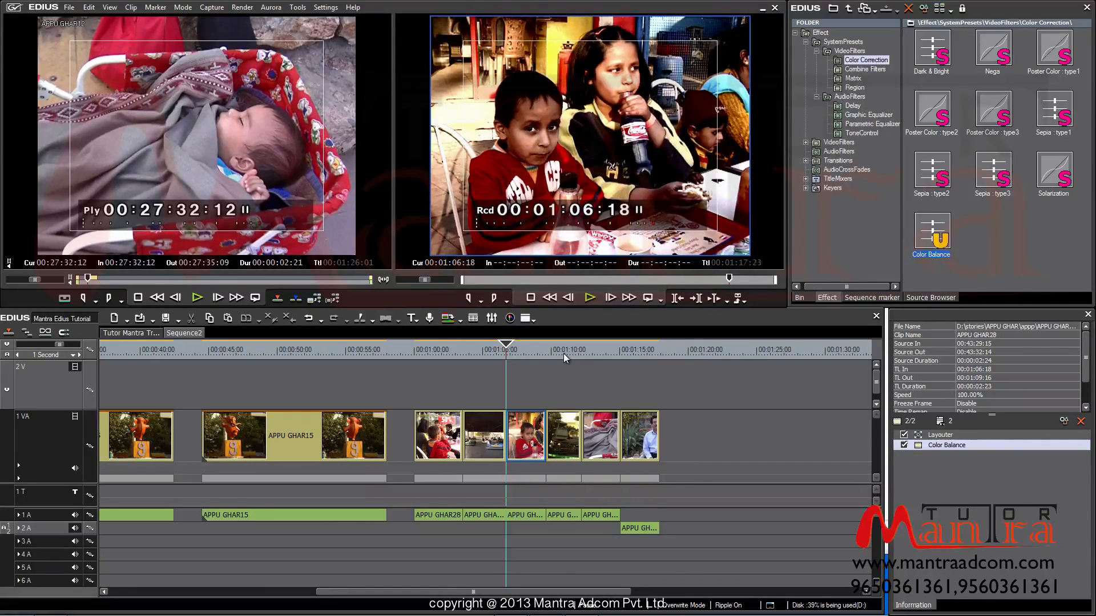
# View the palette display options and the Bin palette, and return to the Effect palette.
pyautogui.click(801, 298)
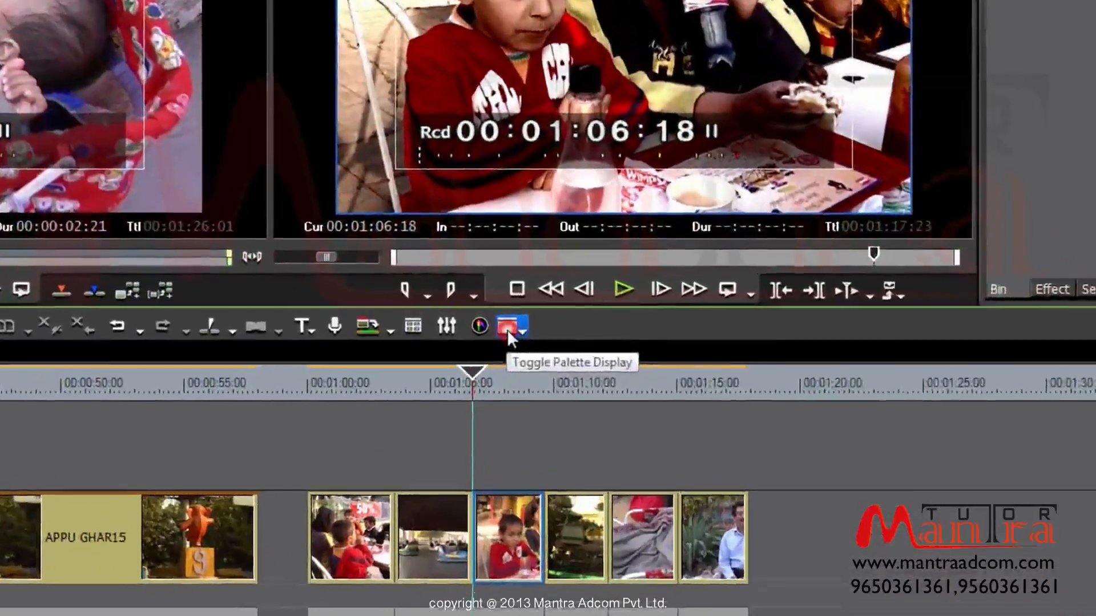
pyautogui.click(527, 321)
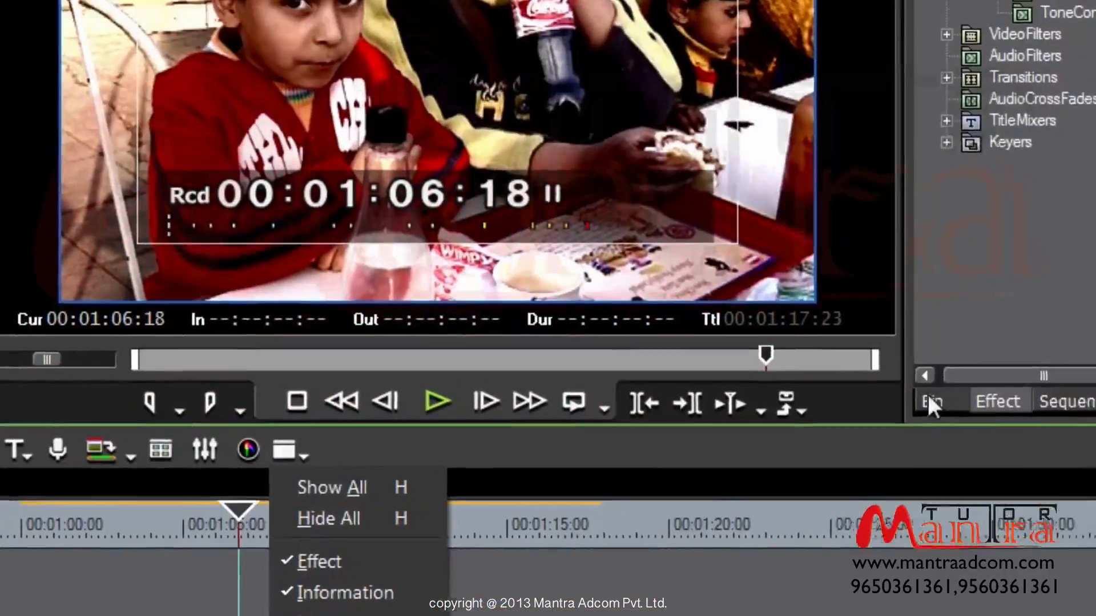
pyautogui.click(931, 402)
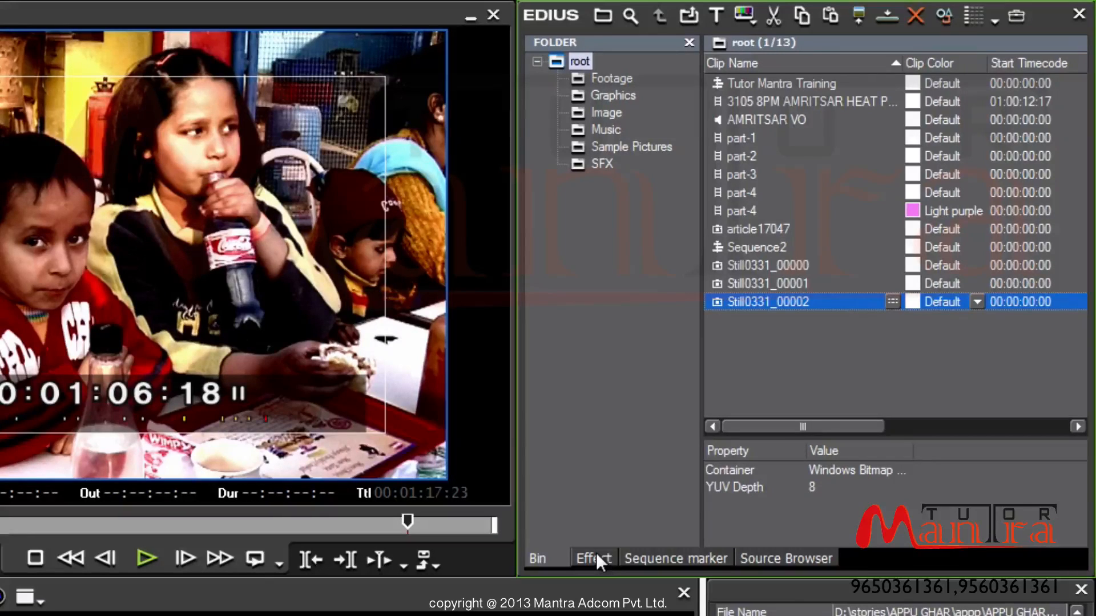
pyautogui.click(597, 557)
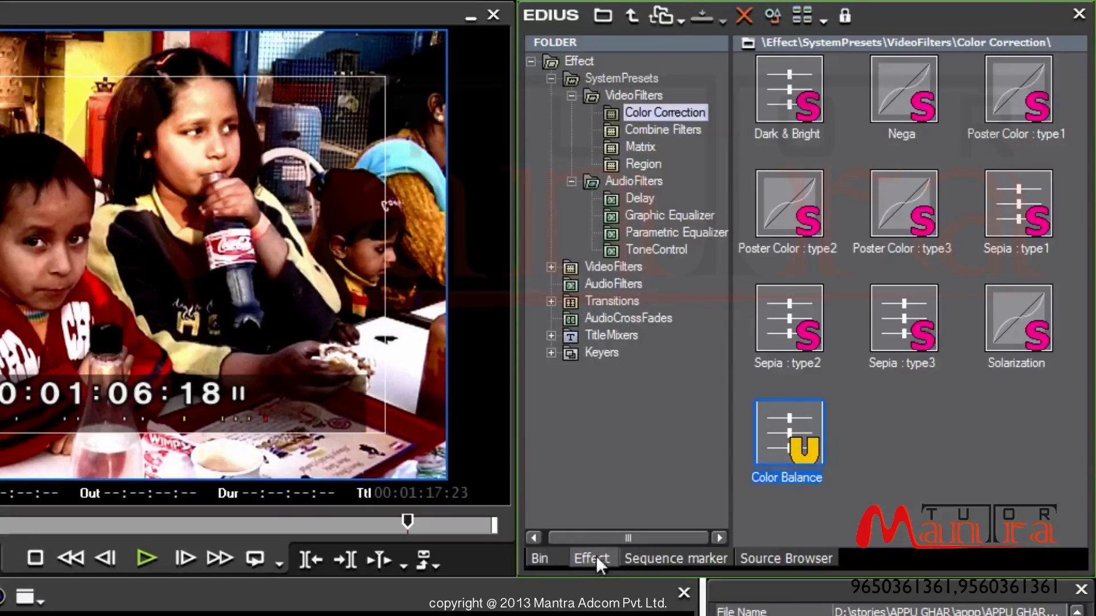
# Collapse the SystemPresets folder in the effect tree and display the contents of the VideoFilters folder.
pyautogui.click(552, 78)
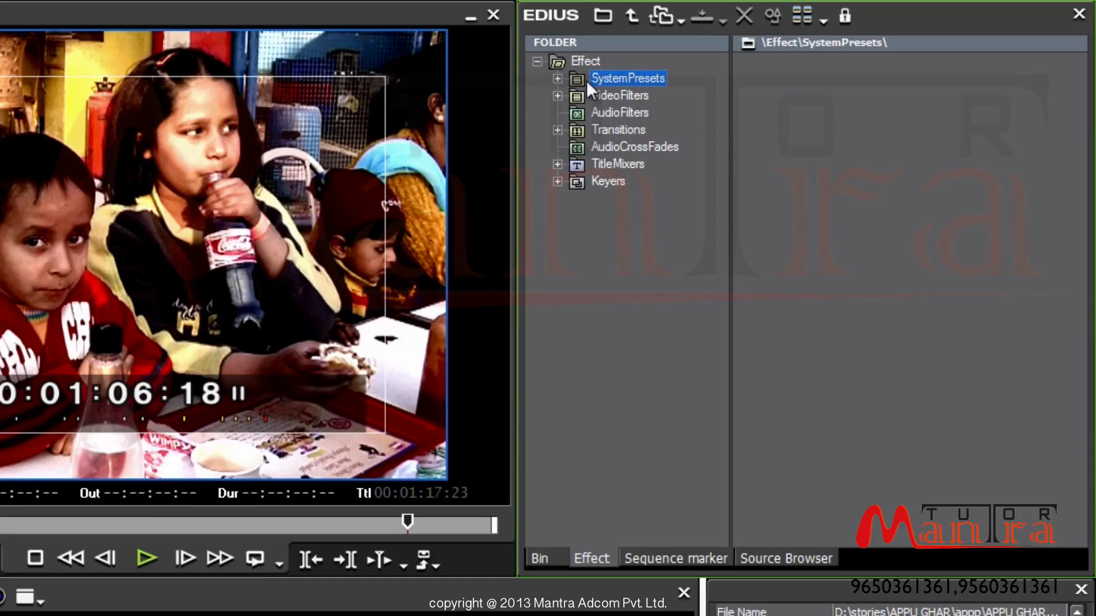
pyautogui.click(557, 78)
pyautogui.click(558, 79)
pyautogui.click(605, 96)
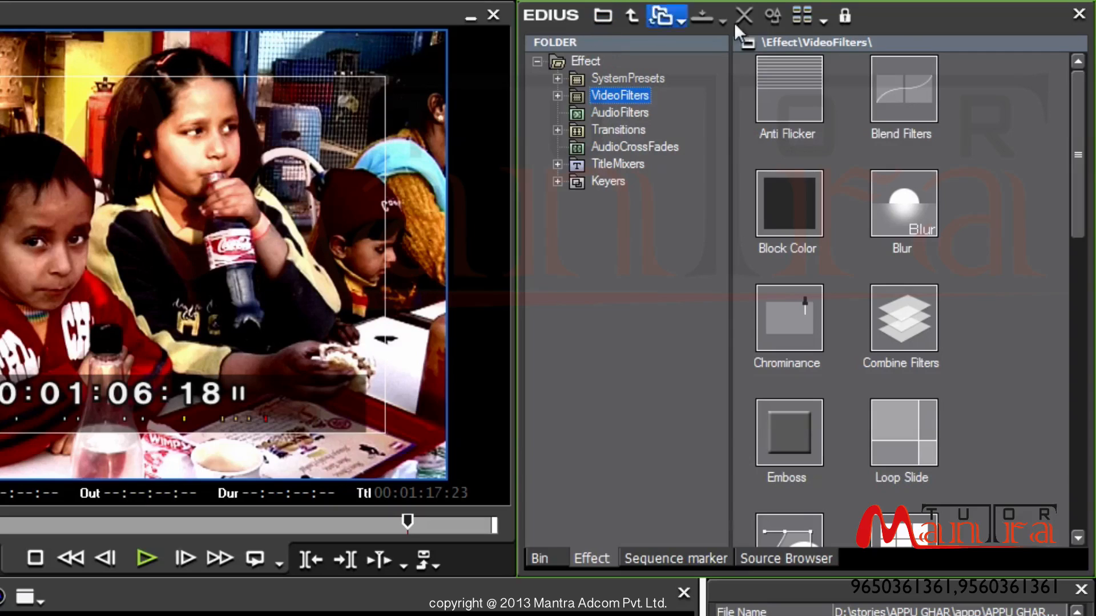
# Switch the Effect palette to the tree-only view and back to the folder view, twice.
pyautogui.click(601, 17)
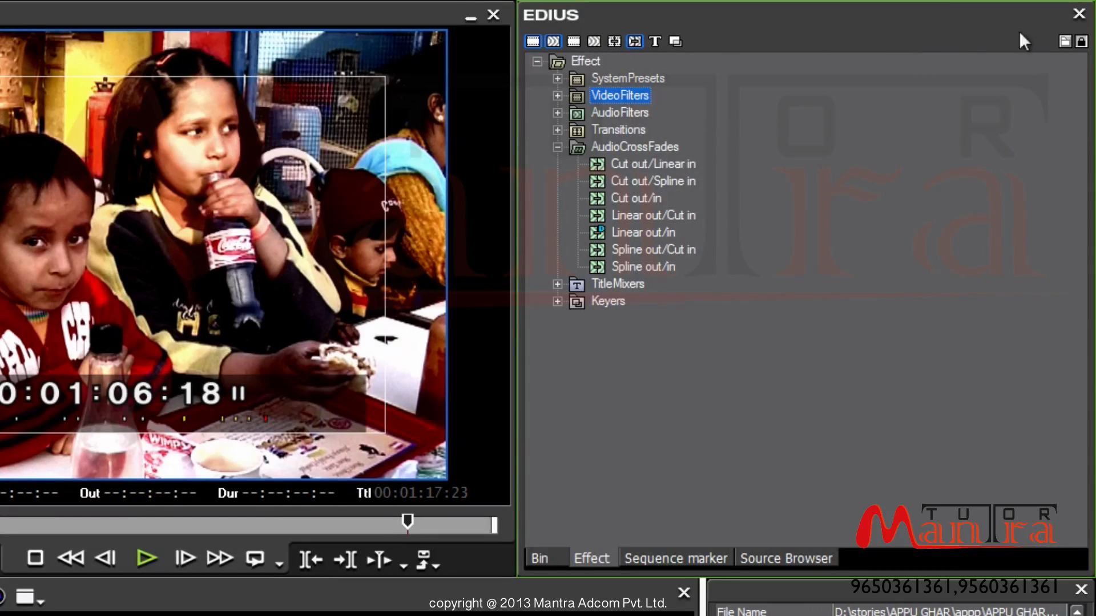
pyautogui.click(1065, 42)
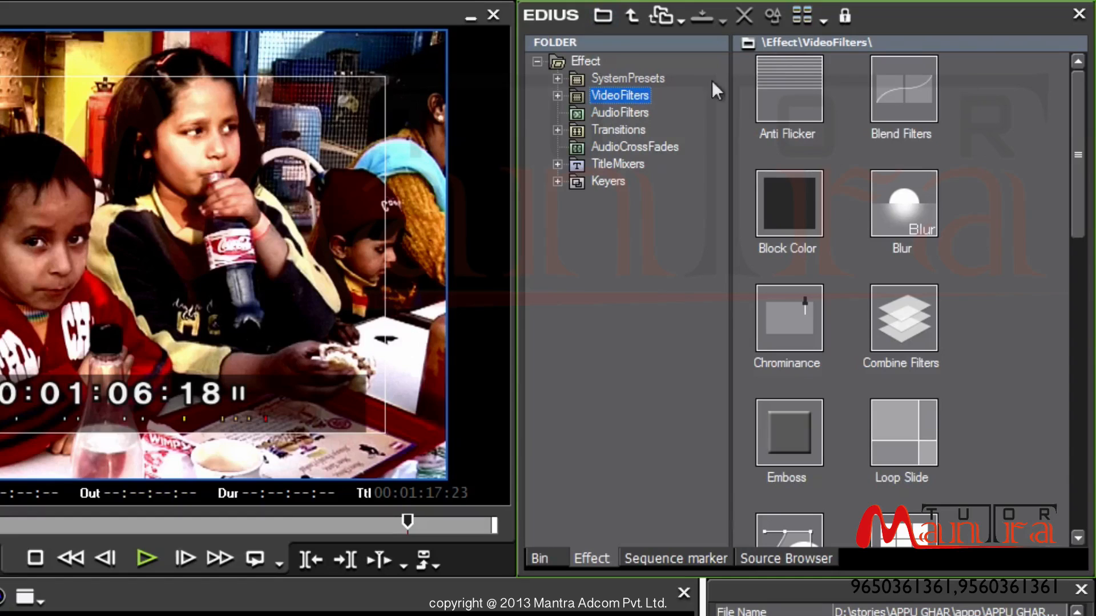
pyautogui.click(597, 16)
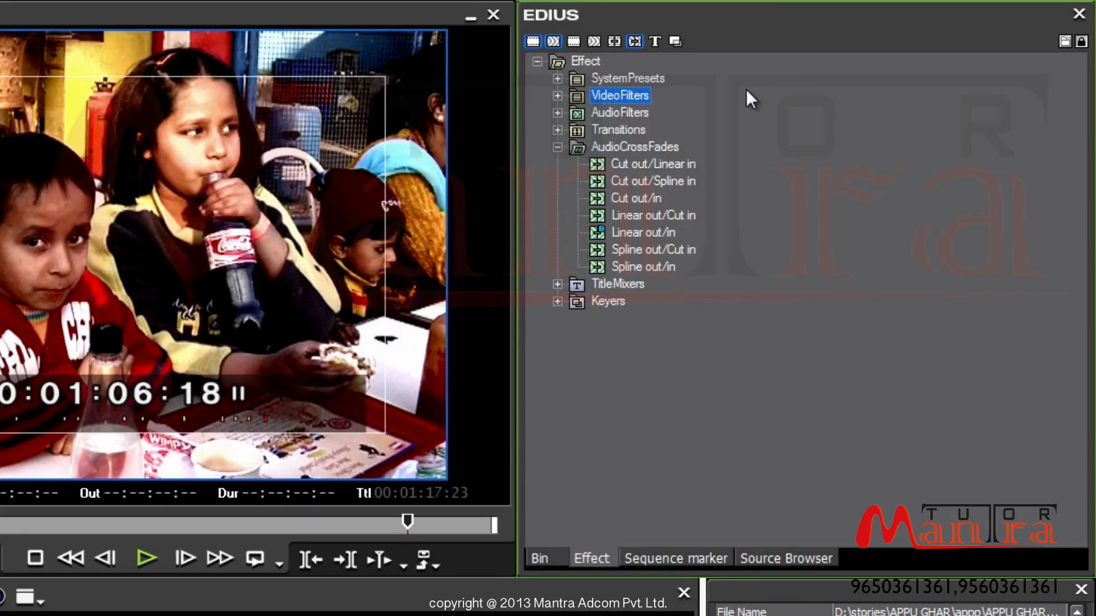
pyautogui.click(1065, 43)
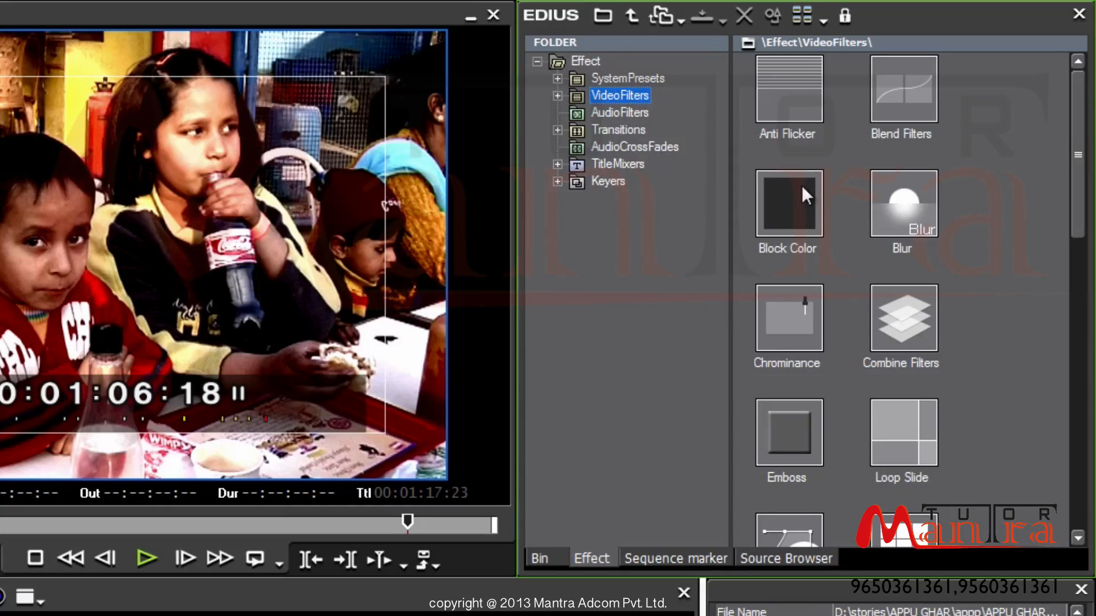
# Expand VideoFilters, view its Color Correction subfolder, and go back up to the root Effect folder.
pyautogui.click(558, 95)
pyautogui.click(660, 114)
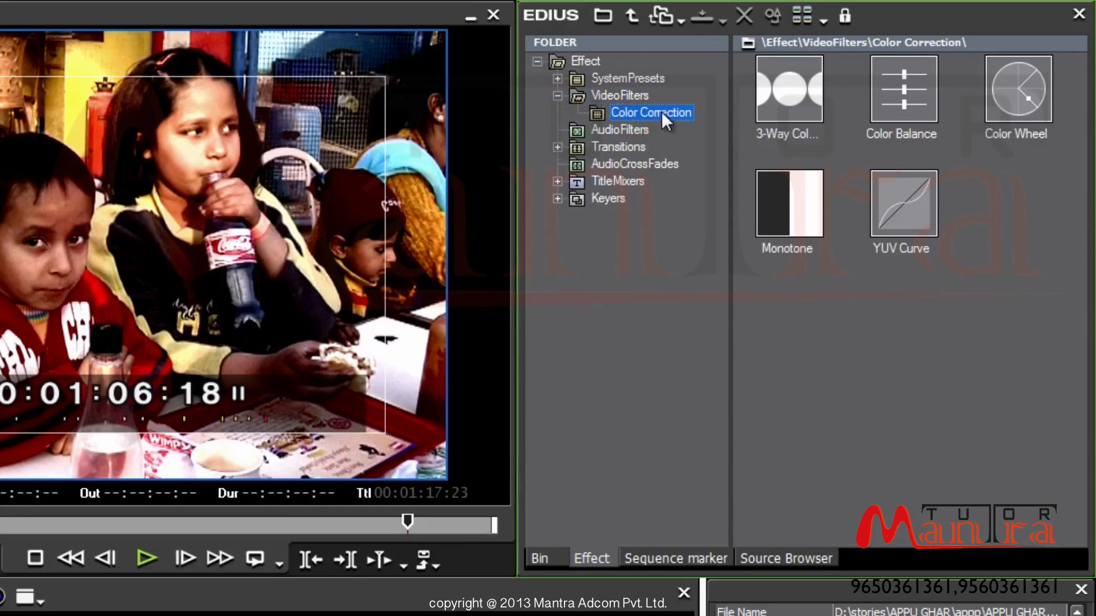
pyautogui.click(631, 16)
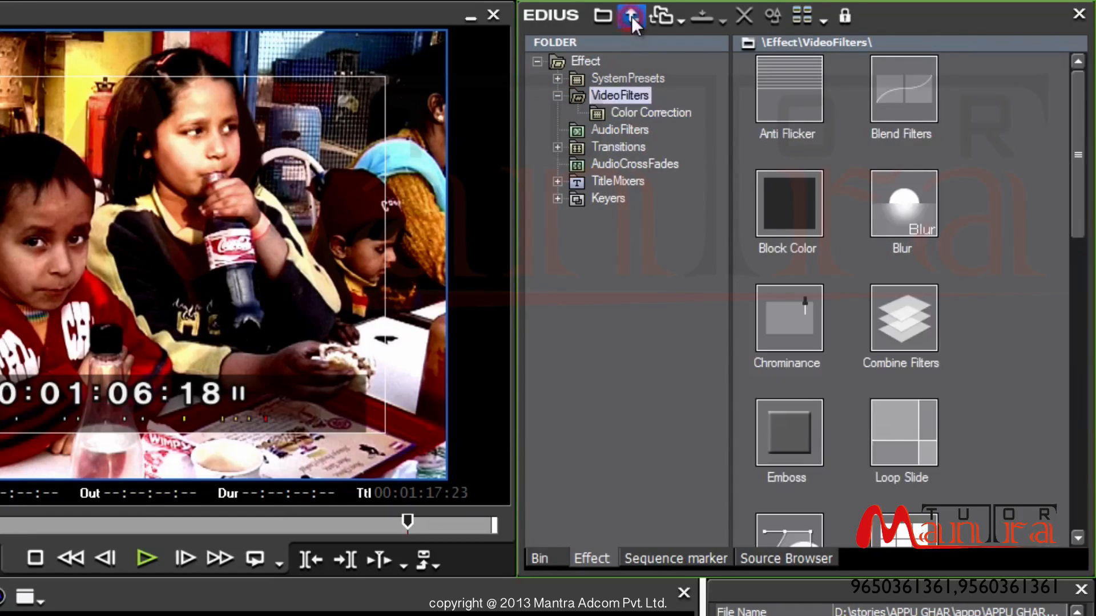
pyautogui.click(632, 16)
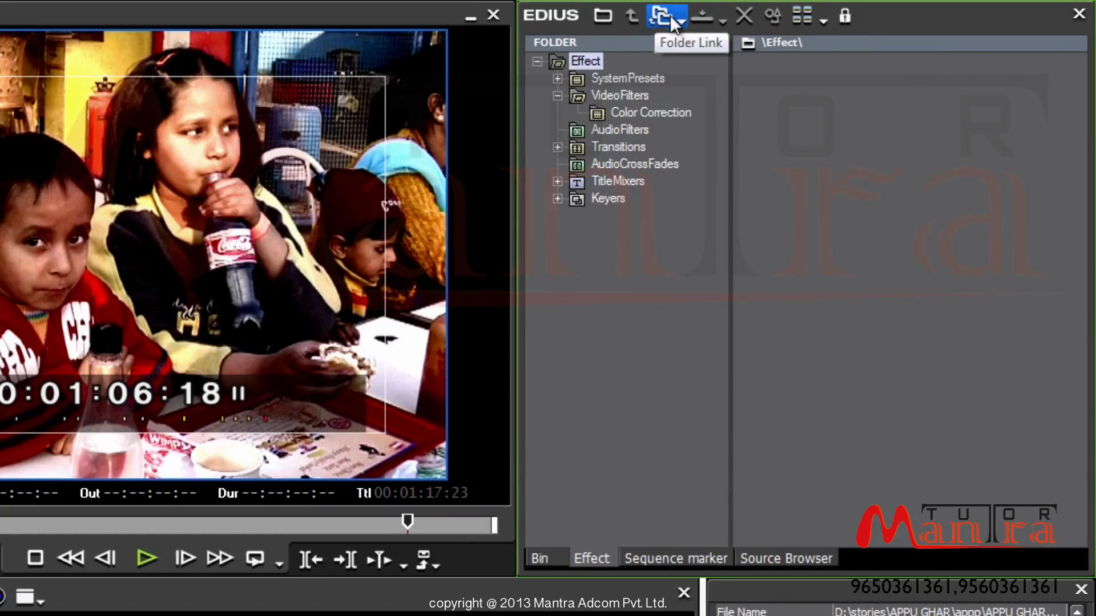
# Display the Color Correction folder under VideoFilters and review the available folder links.
pyautogui.click(627, 95)
pyautogui.click(625, 112)
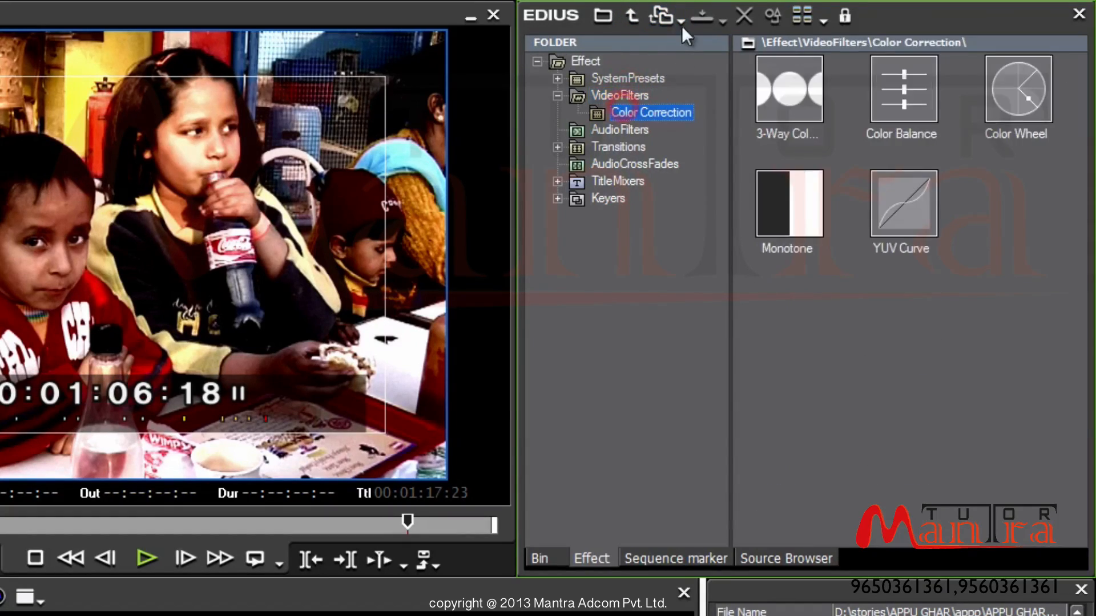
pyautogui.click(681, 19)
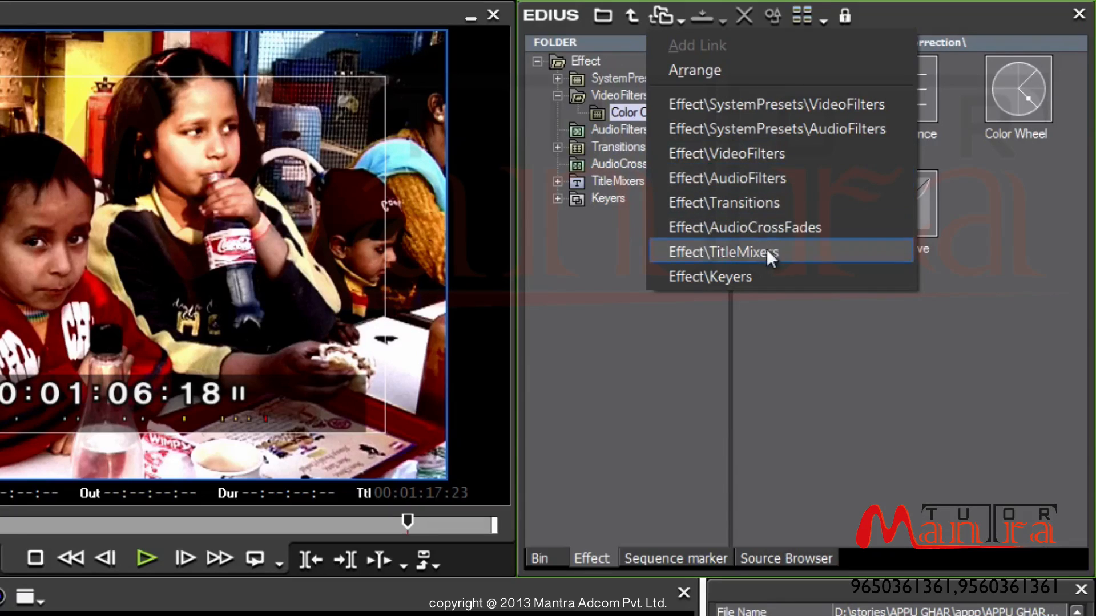
pyautogui.click(680, 11)
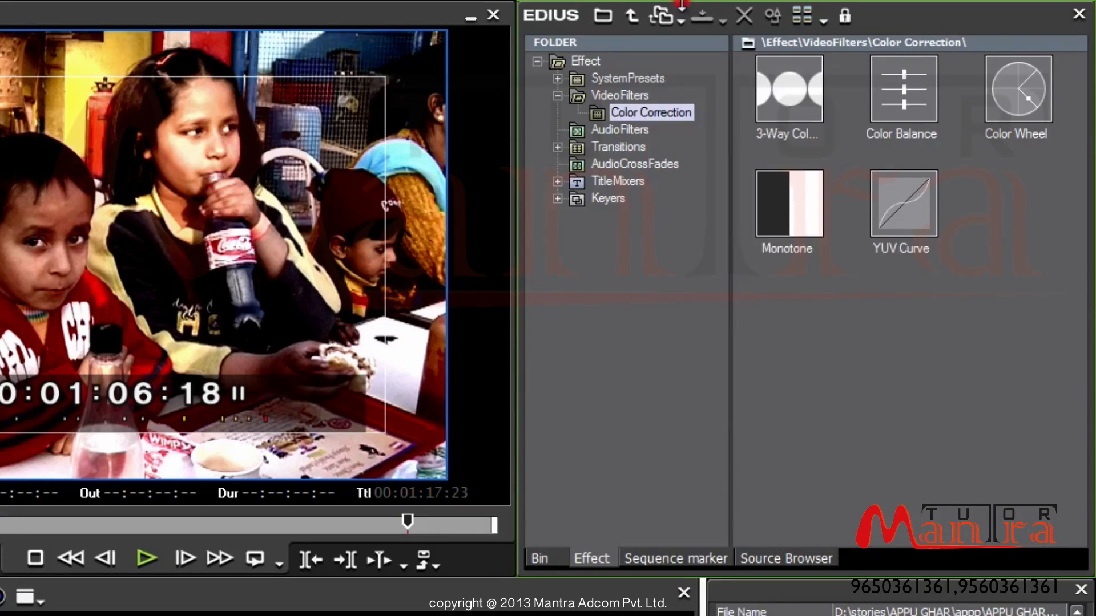
# View the properties of the 3-Way Color Correction filter and close them without changes.
pyautogui.click(779, 101)
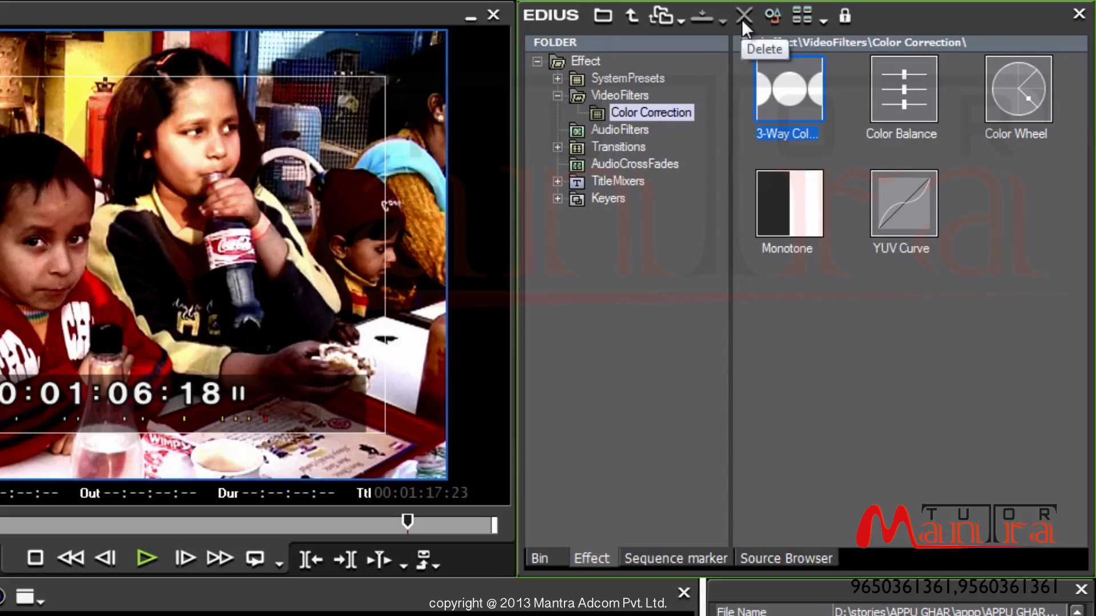
pyautogui.click(775, 16)
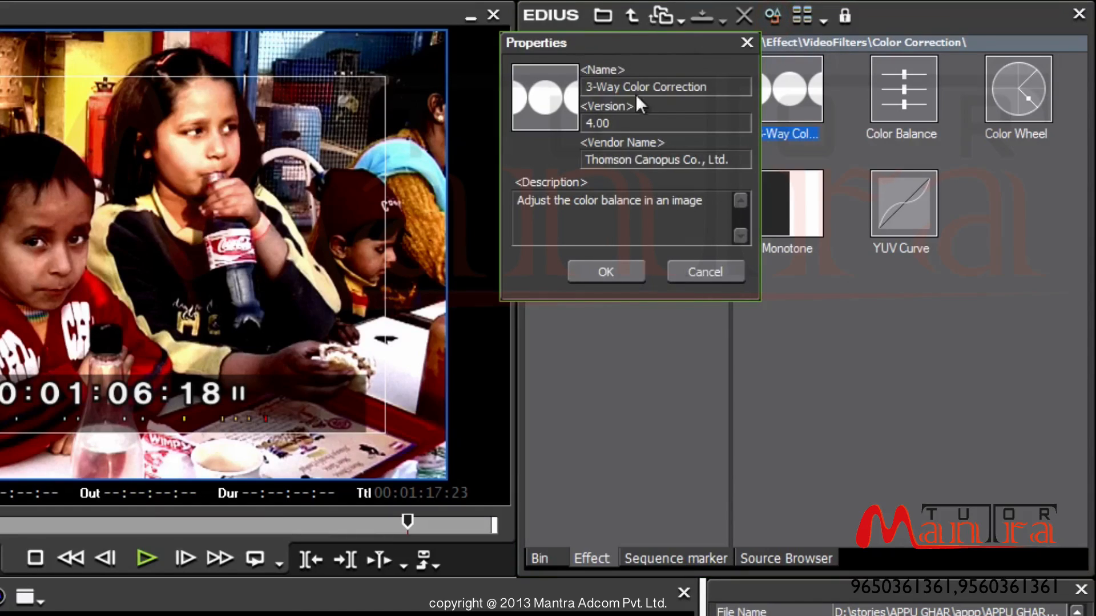
pyautogui.click(706, 273)
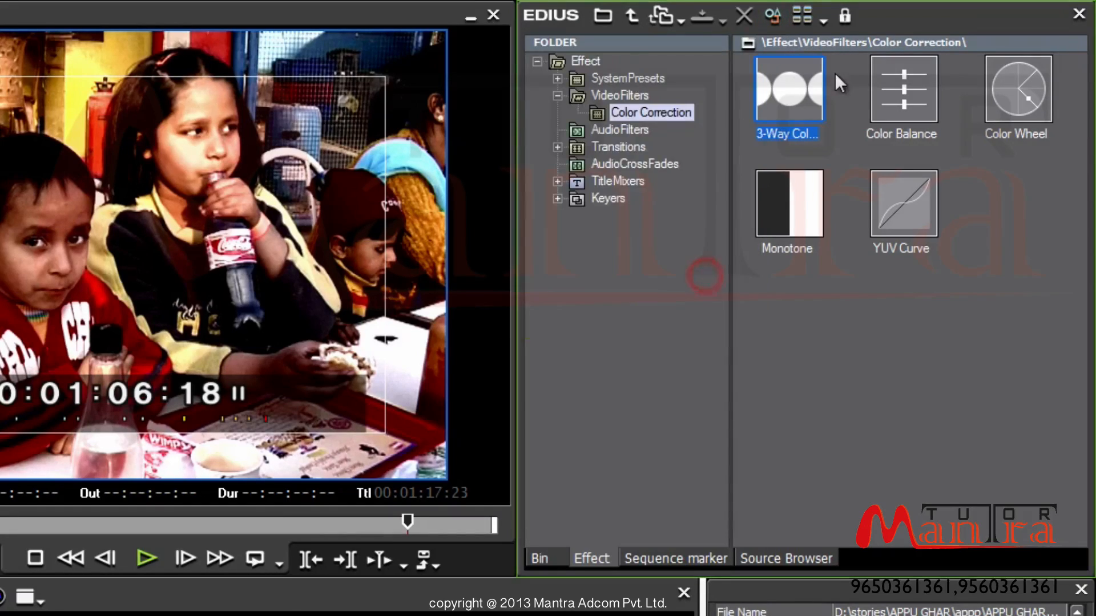
# Display the effects as Detail Text (Large) and Detail Text (Small), and return to the Icon (Large) view.
pyautogui.click(819, 19)
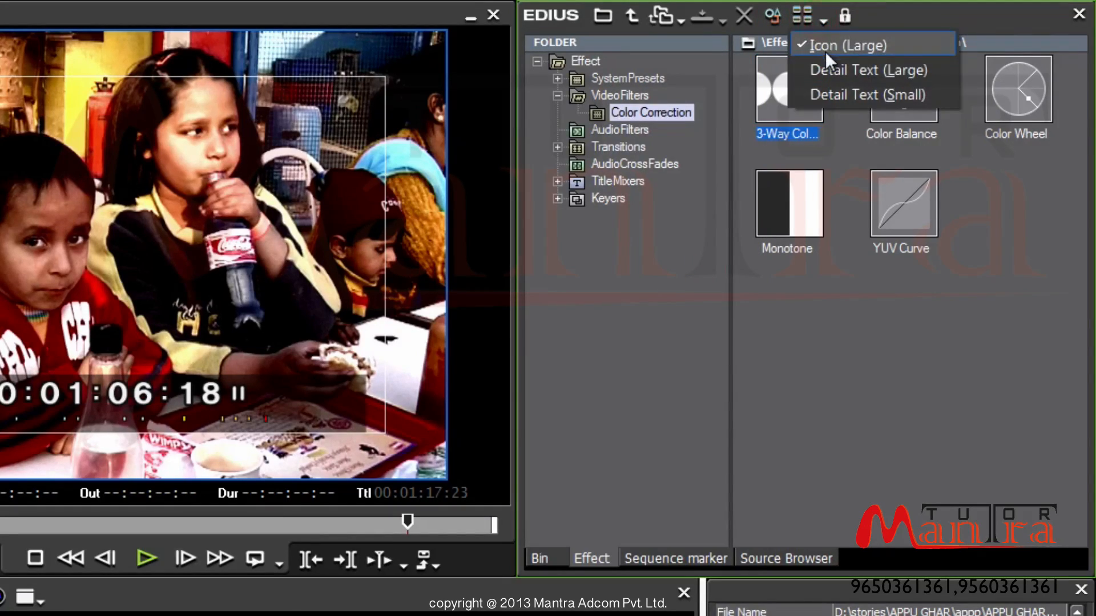
pyautogui.click(833, 69)
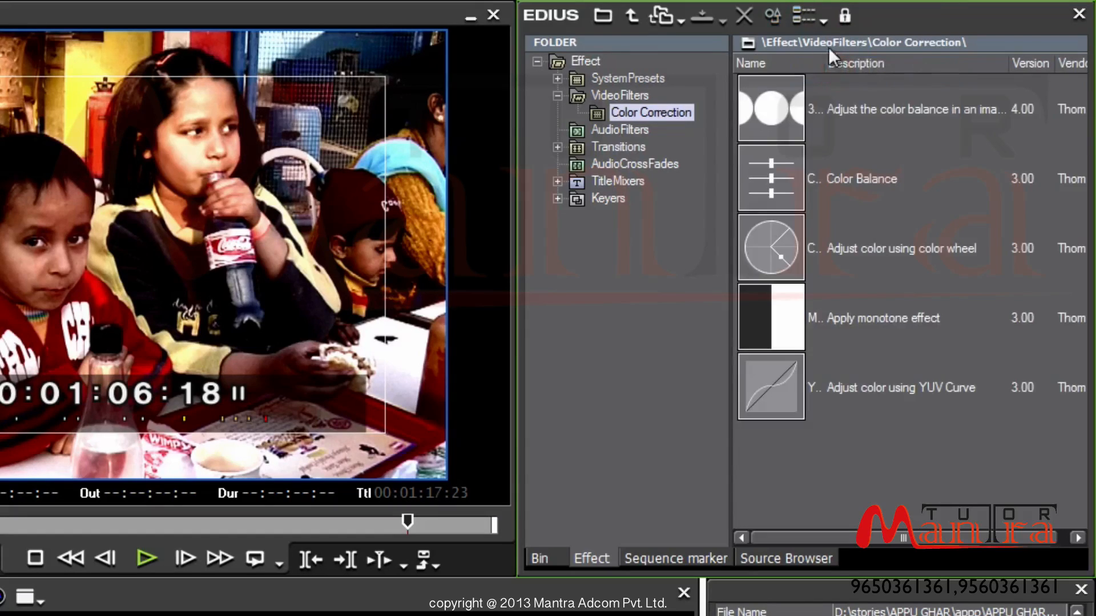
pyautogui.click(824, 20)
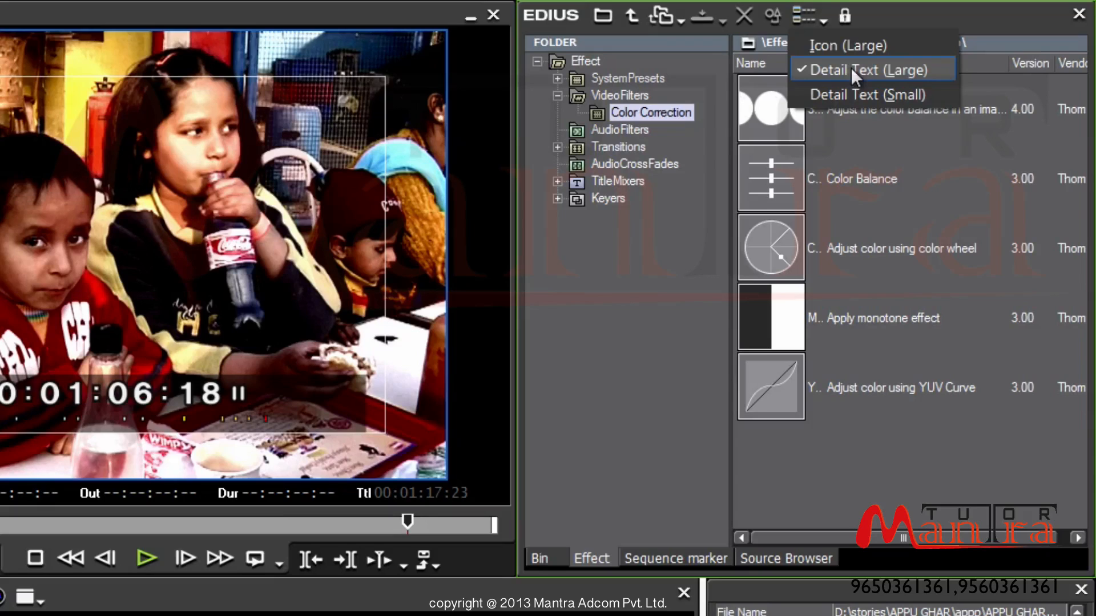
pyautogui.click(855, 95)
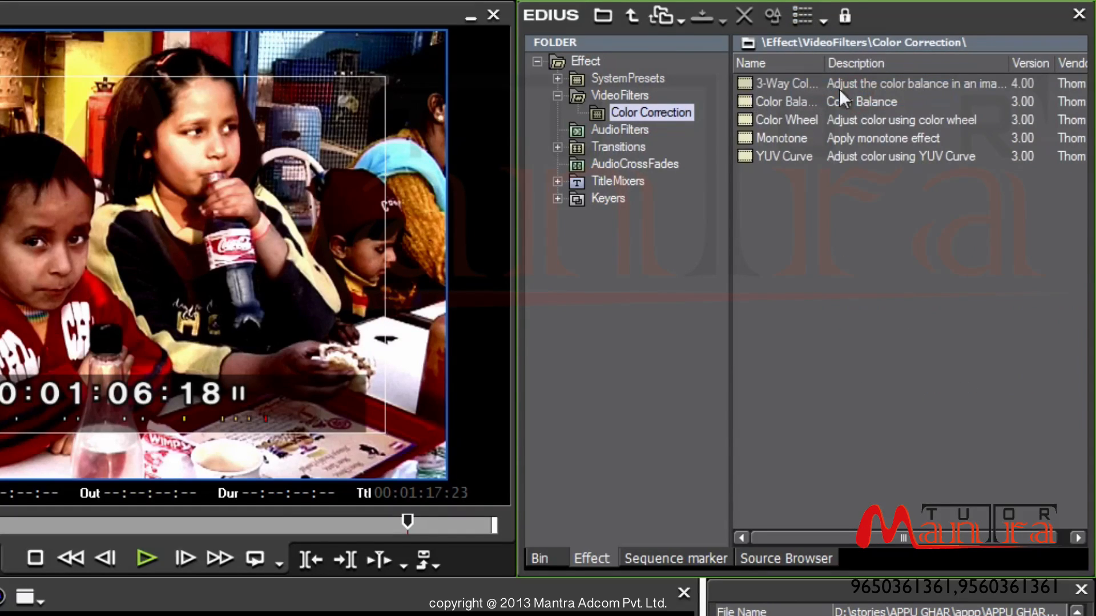
pyautogui.click(823, 17)
pyautogui.click(833, 44)
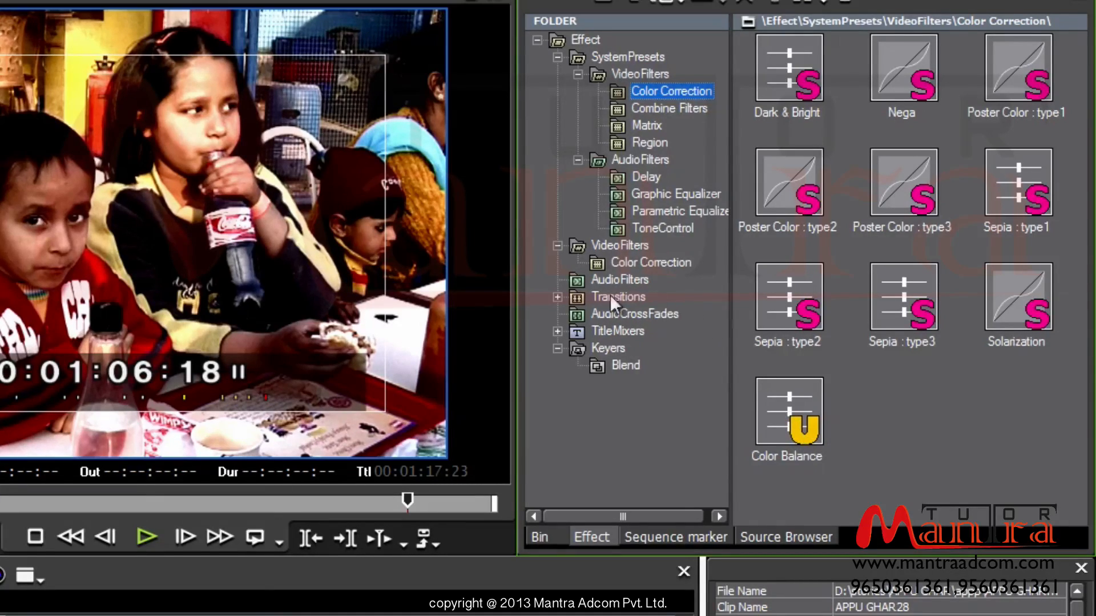
# Expand the Transitions folder, display the 2D transitions, and preview Border Wipe.
pyautogui.click(557, 298)
pyautogui.click(618, 315)
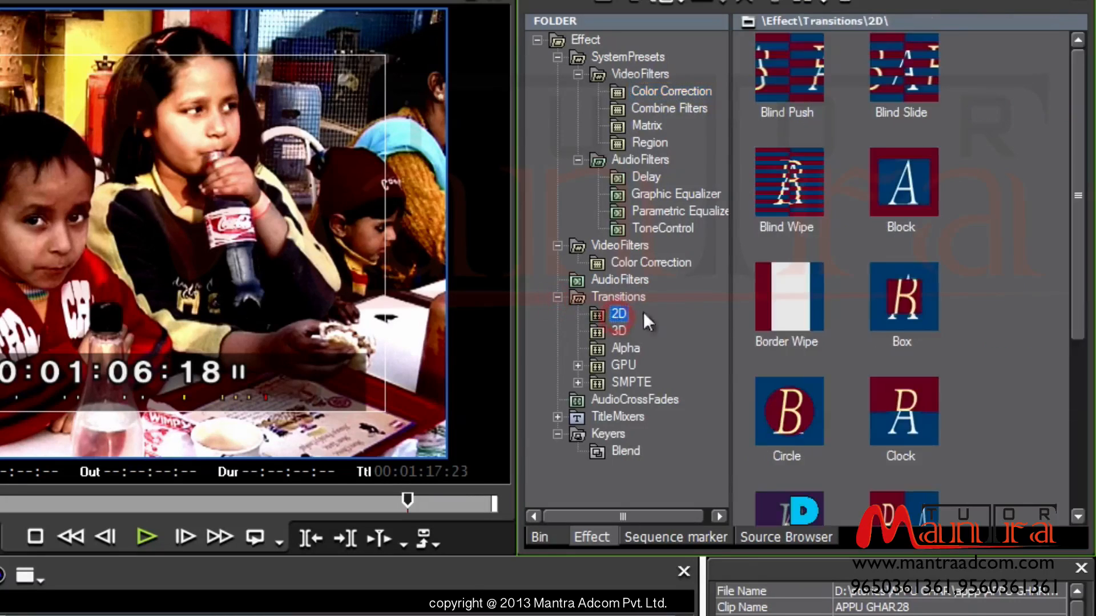
pyautogui.click(804, 300)
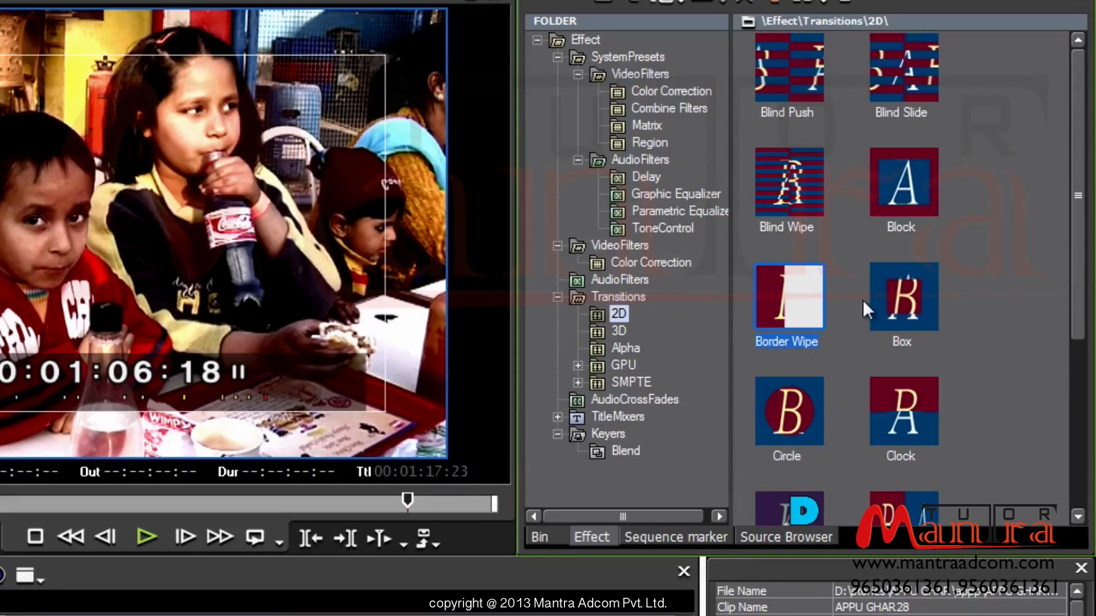
# Display the 3D transitions and preview Flip Over and Fly Away.
pyautogui.click(618, 330)
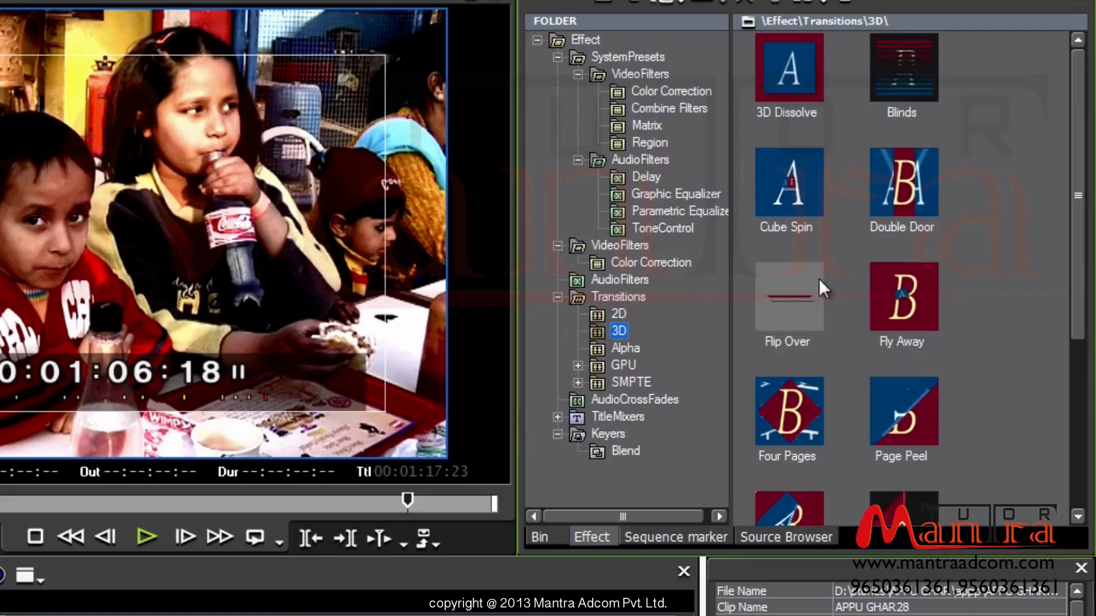
pyautogui.click(804, 271)
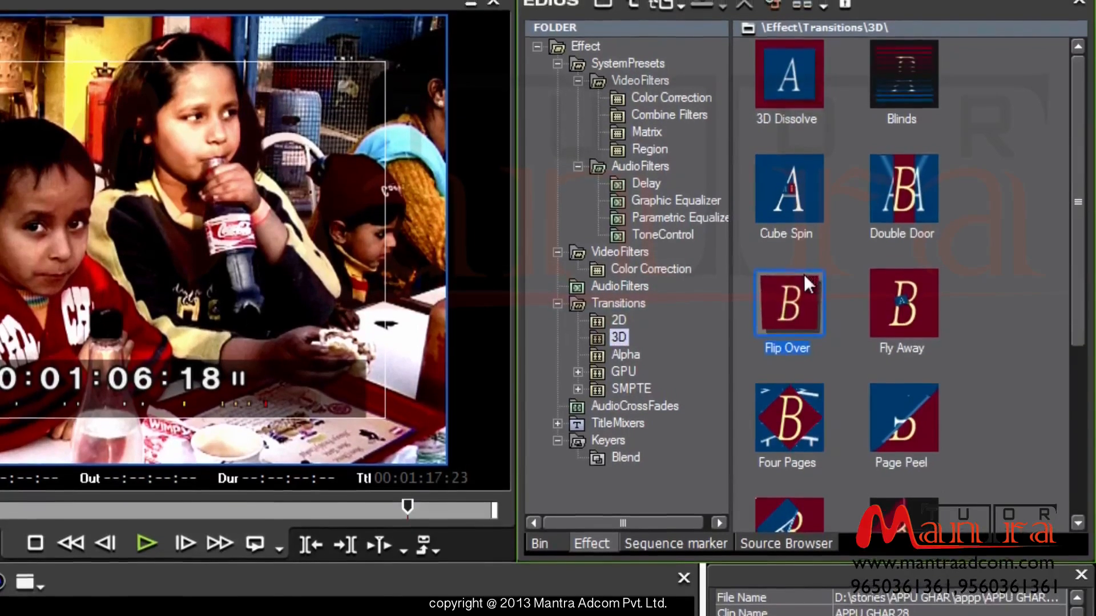
pyautogui.click(894, 292)
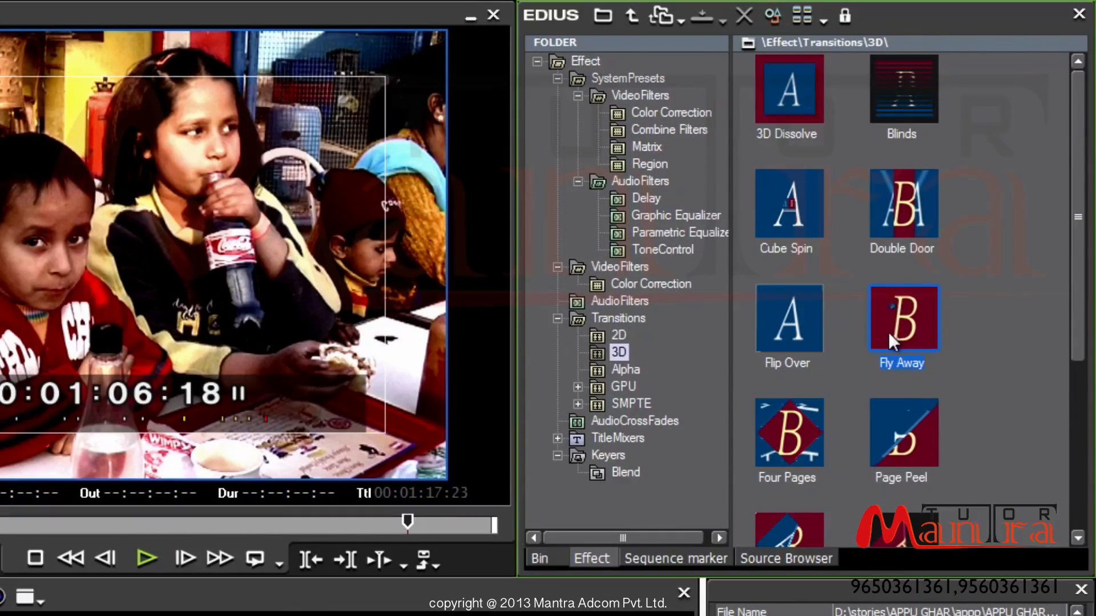
pyautogui.click(791, 305)
# View the properties of the Cube Spin transition and close them without changes.
pyautogui.click(784, 229)
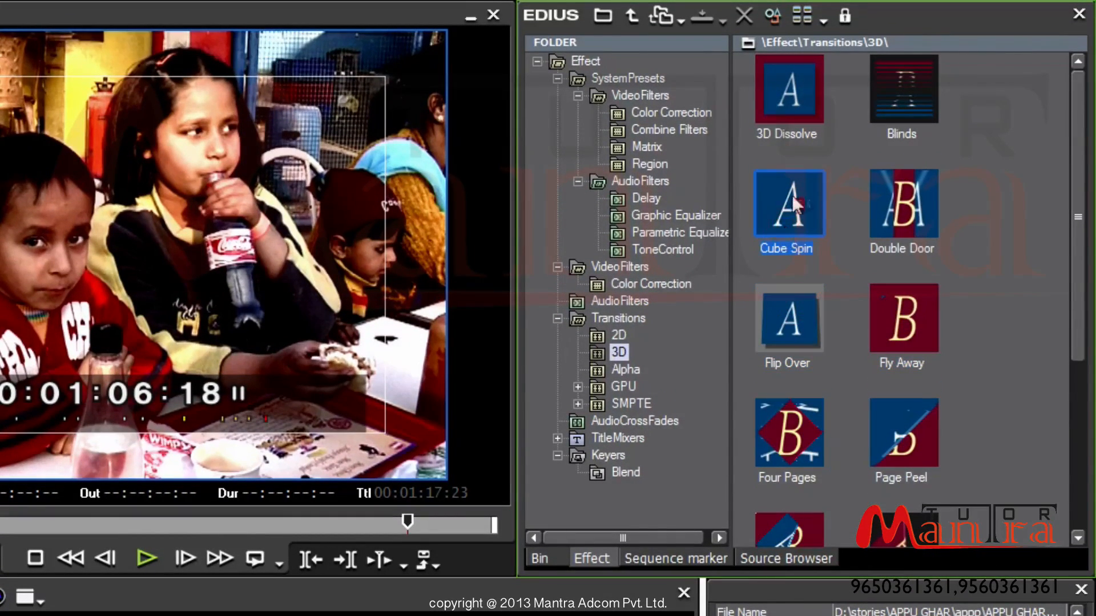
pyautogui.click(773, 17)
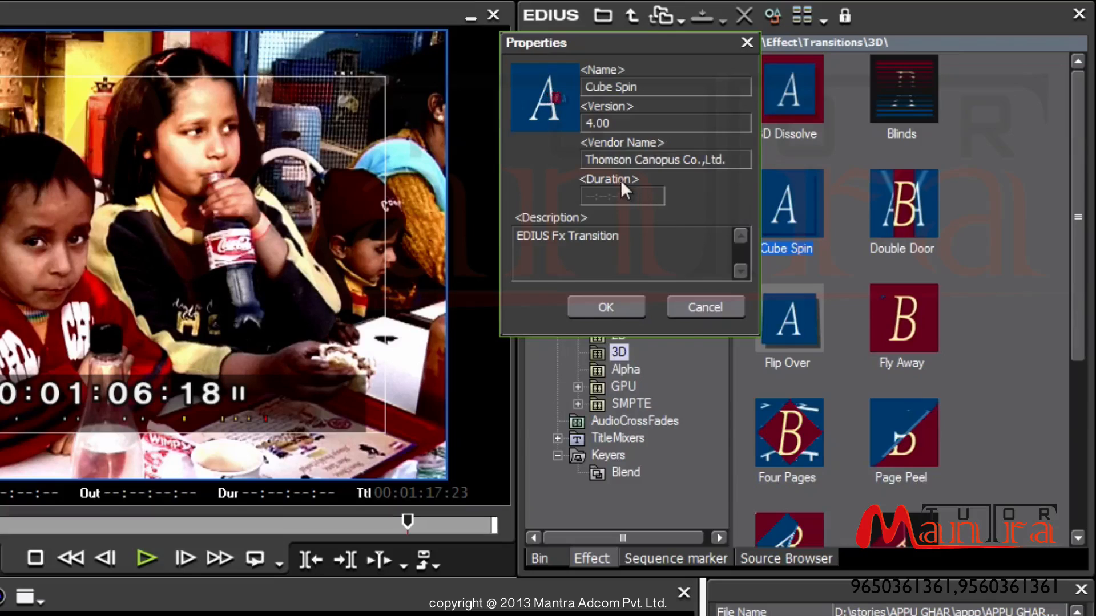
pyautogui.press('Escape')
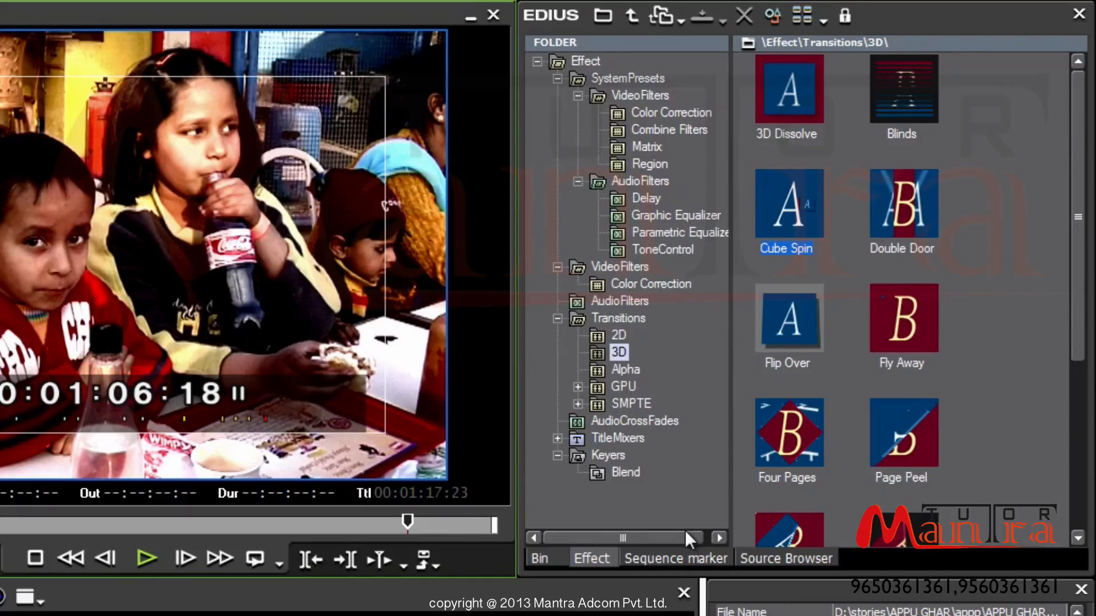
# Step the timeline playhead back seven frames to 00:01:06:11, onto the bumper-car clip.
pyautogui.press('Left')
pyautogui.press('Left')
pyautogui.press('Left')
pyautogui.press('Left')
pyautogui.press('Left')
pyautogui.press('Left')
pyautogui.press('Left')
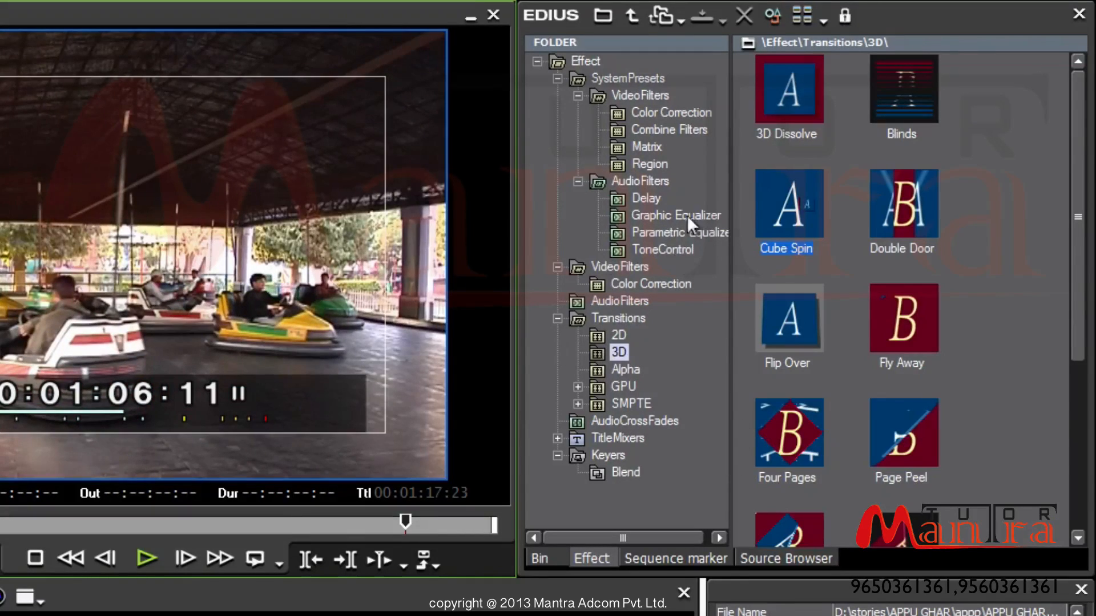
# Browse the Color Correction system presets and the Color Correction video filters, selecting Color Balance and Color Wheel for a look.
pyautogui.click(657, 143)
pyautogui.click(659, 112)
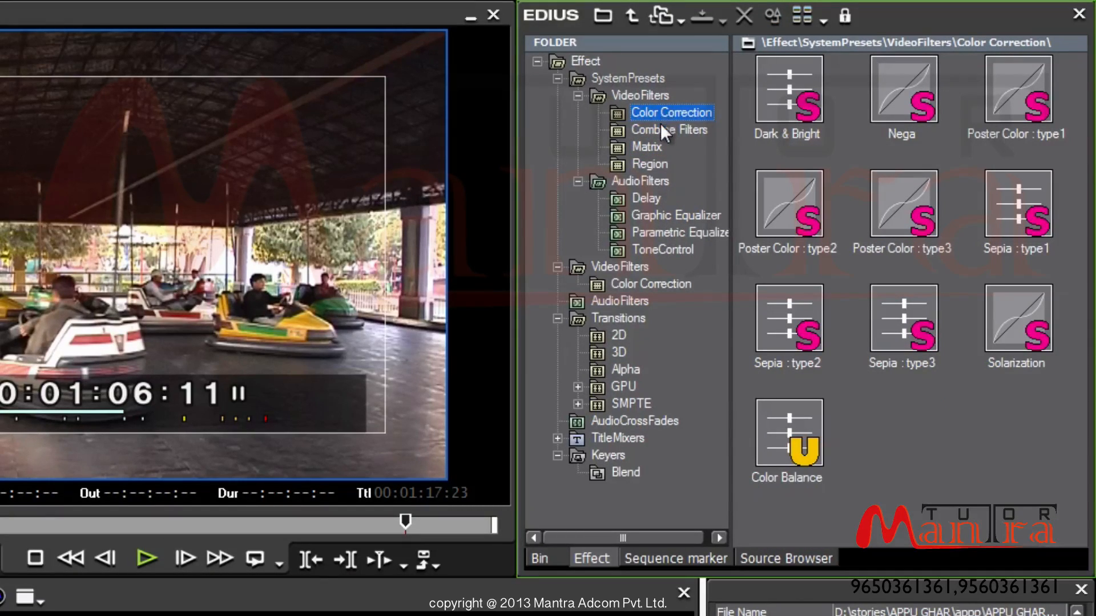
pyautogui.click(661, 128)
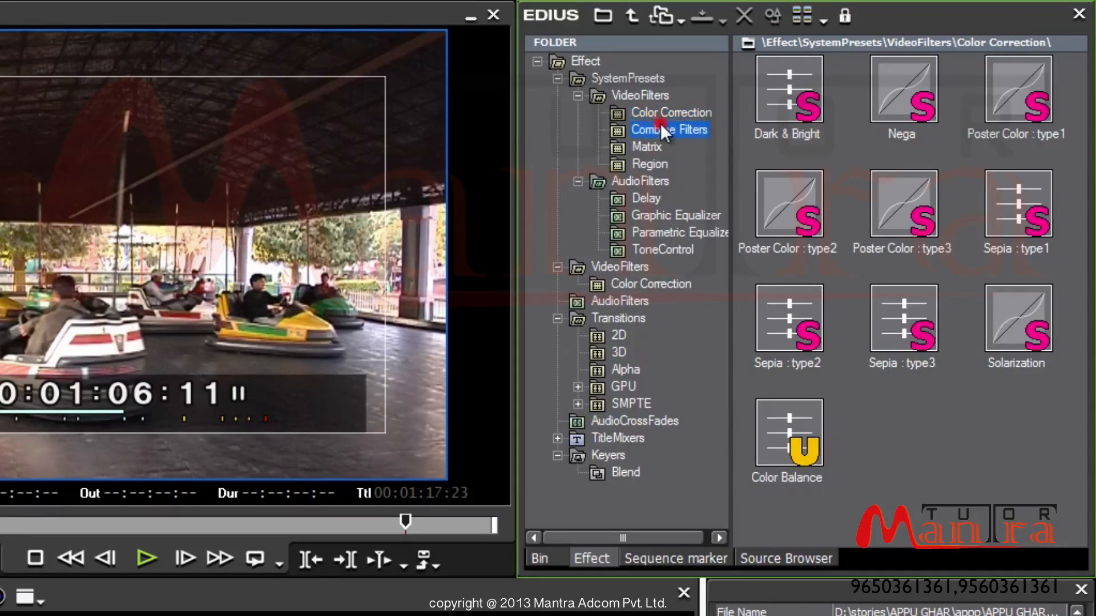
pyautogui.click(622, 283)
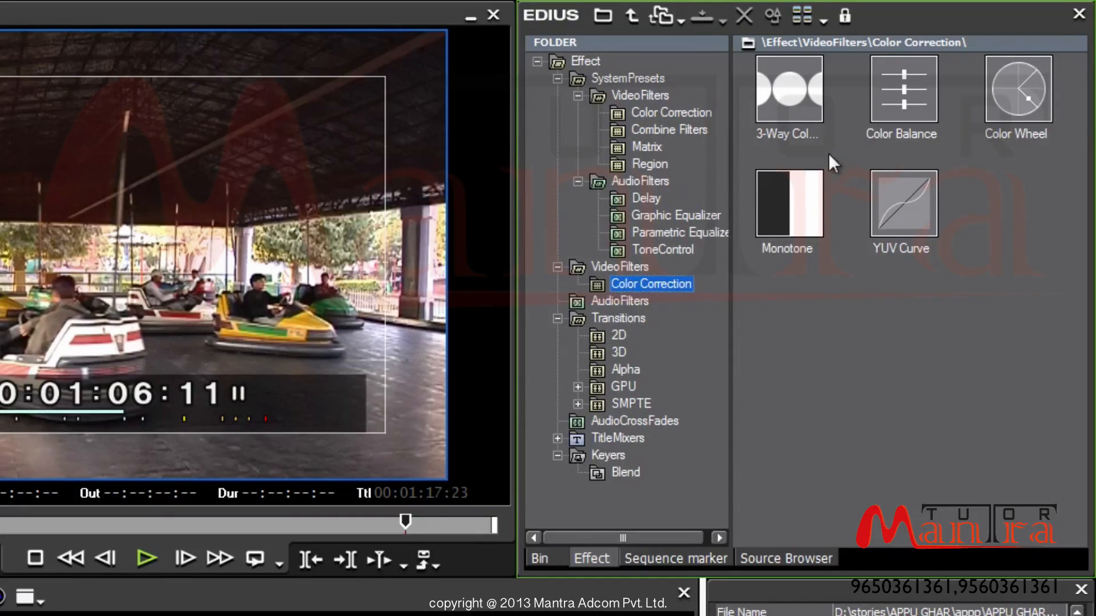
pyautogui.click(893, 105)
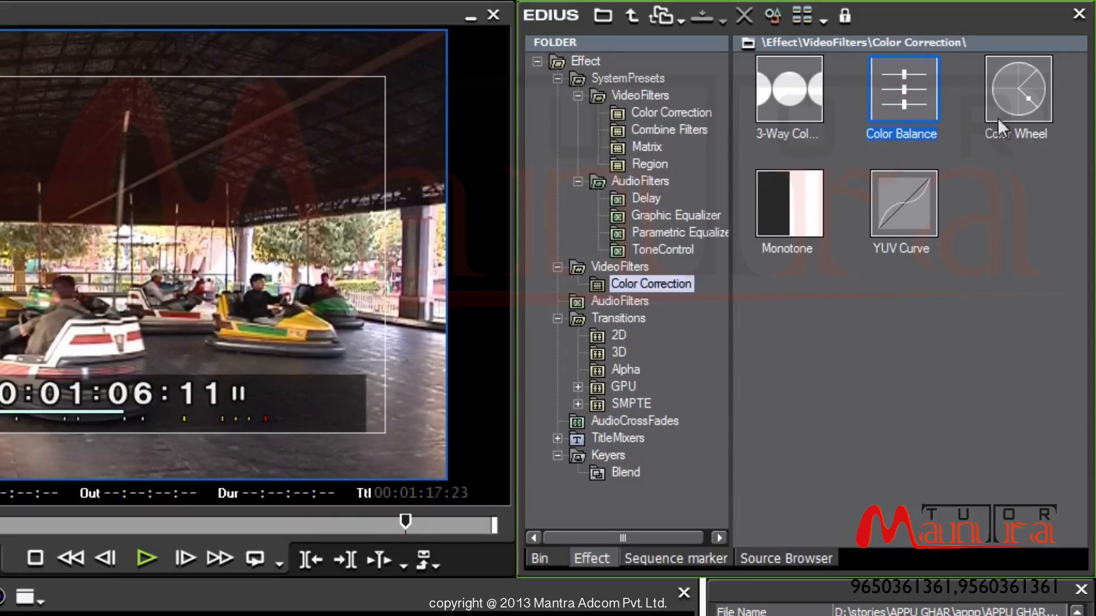
pyautogui.click(997, 117)
pyautogui.click(915, 104)
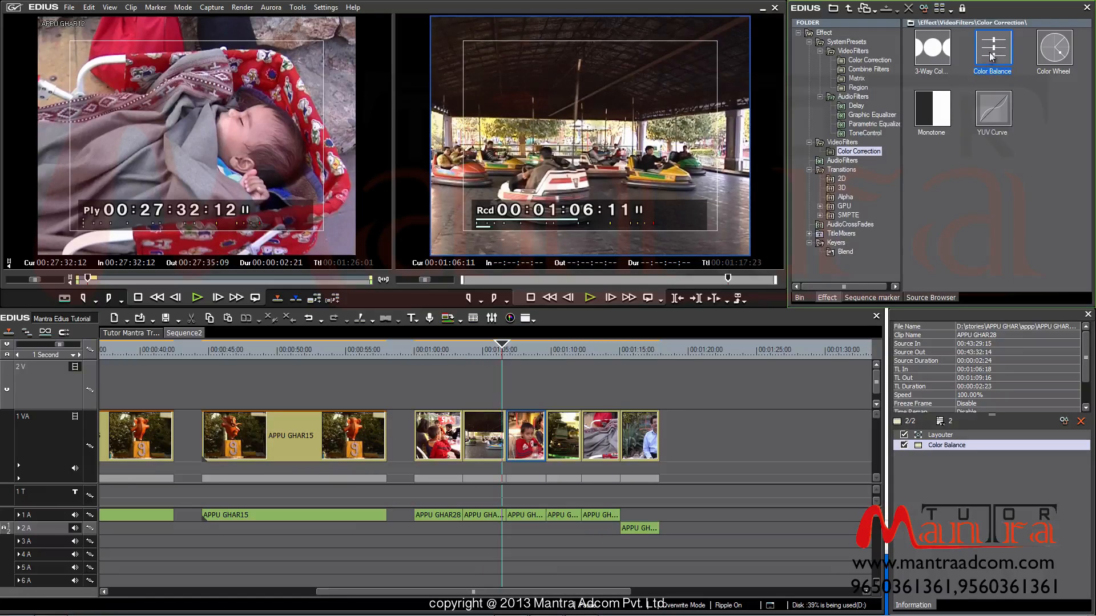
# Apply the Color Balance filter to clip APPU GHAR28, check it at 00:01:07:17, and delete the clip's extra filter.
pyautogui.moveTo(988, 54); pyautogui.dragTo(570, 428)
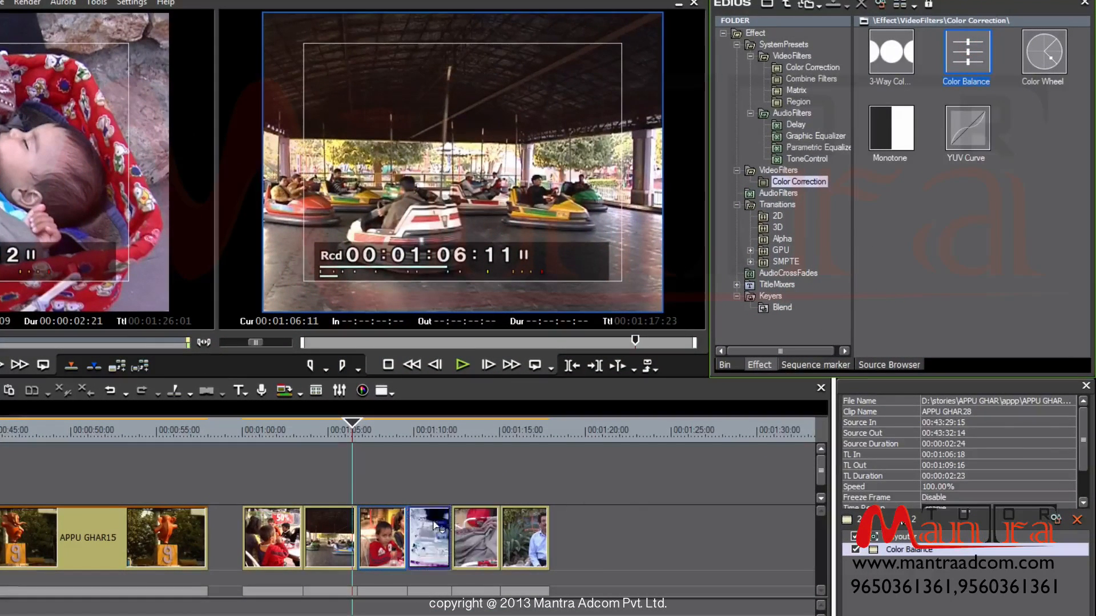
pyautogui.moveTo(433, 524); pyautogui.dragTo(392, 536)
pyautogui.click(357, 430)
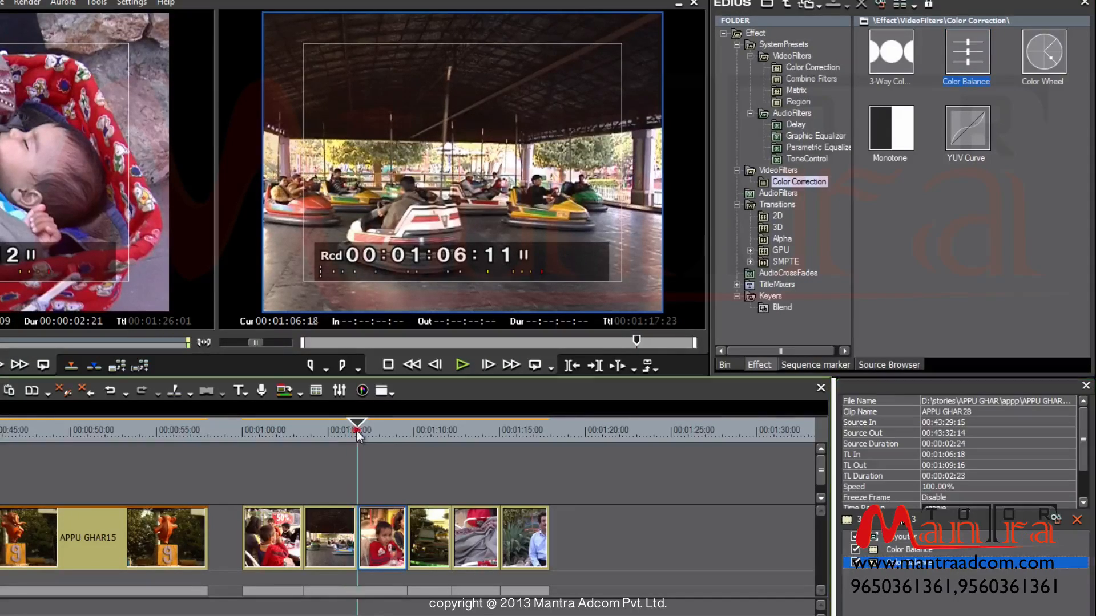
pyautogui.moveTo(358, 430); pyautogui.dragTo(373, 433)
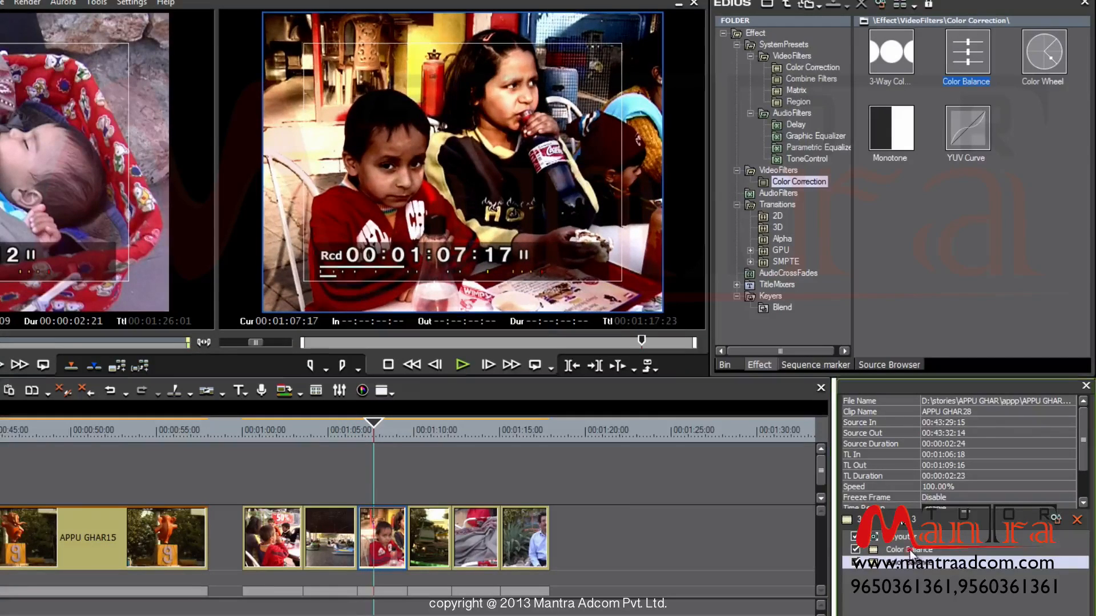
pyautogui.press('Delete')
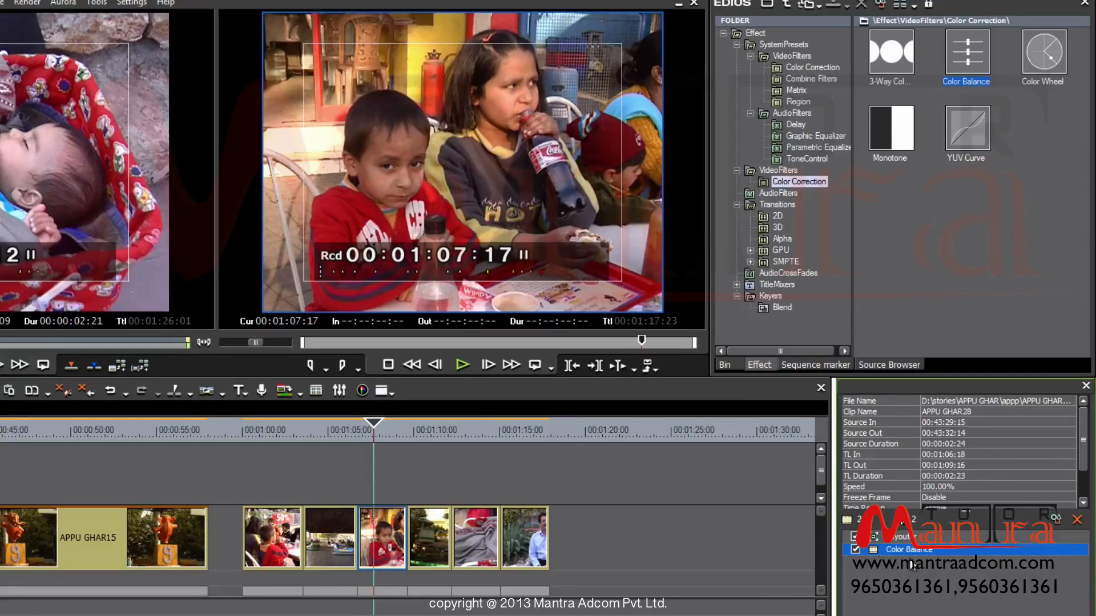
# Add the Color Balance filter to clip APPU GHAR42 with the playhead at 00:01:10:11.
pyautogui.click(437, 514)
pyautogui.moveTo(418, 432); pyautogui.dragTo(420, 433)
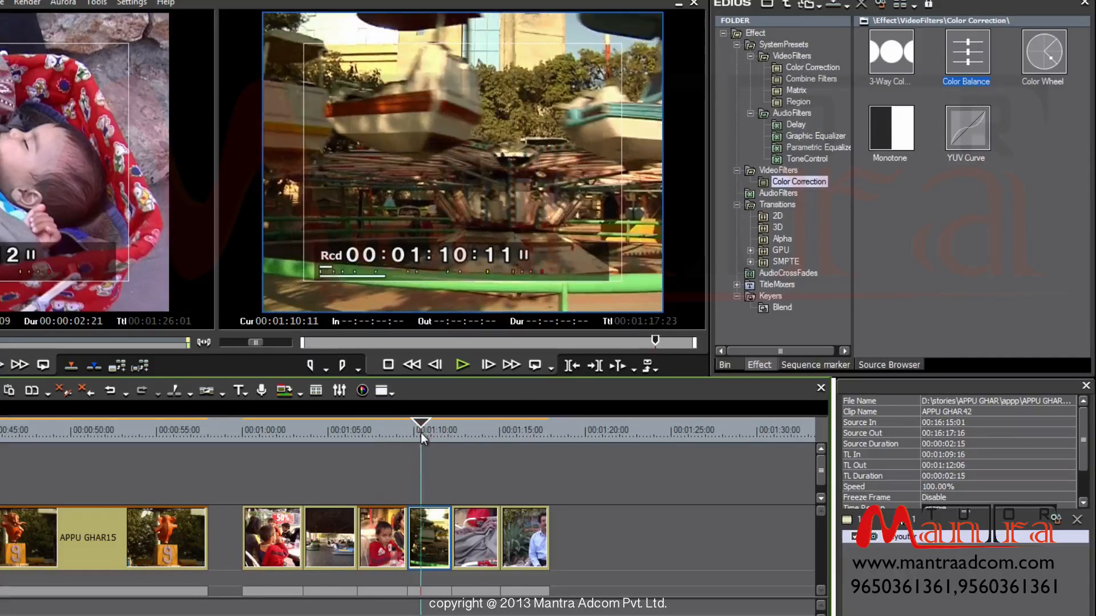
pyautogui.click(975, 63)
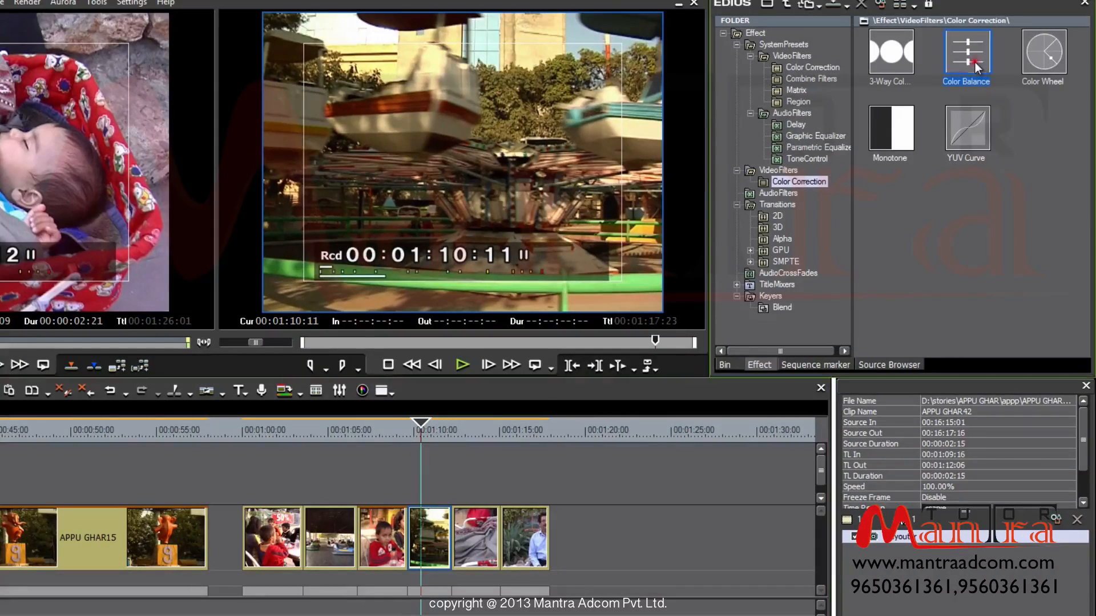
pyautogui.click(833, 7)
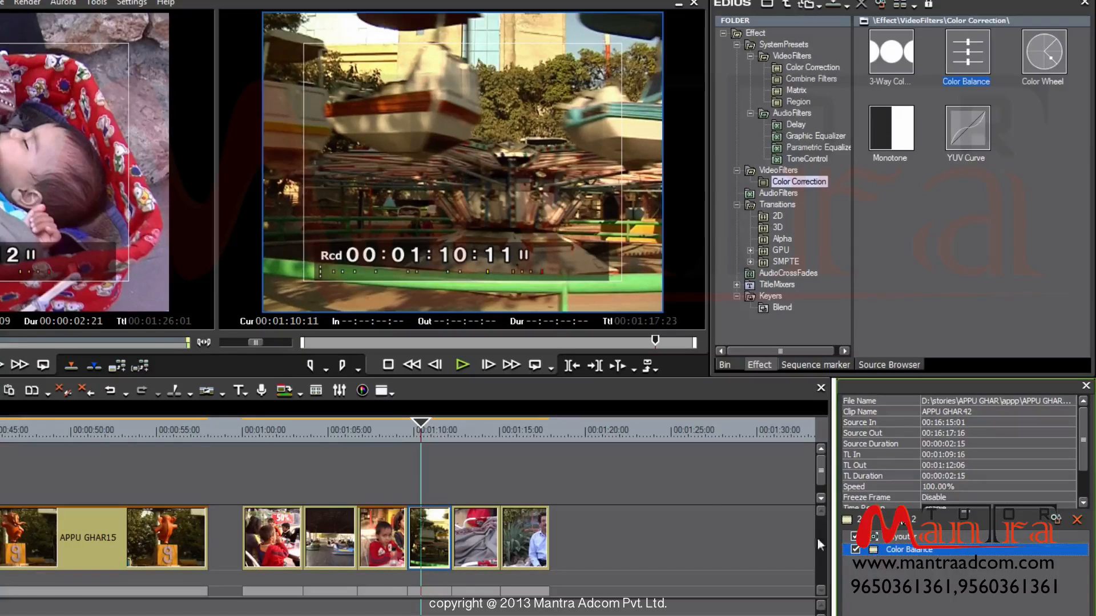
# Add the Color Wheel filter to the sleeping-baby clip with the playhead at 00:01:13:05.
pyautogui.click(476, 537)
pyautogui.moveTo(1043, 53); pyautogui.dragTo(467, 433)
pyautogui.click(468, 434)
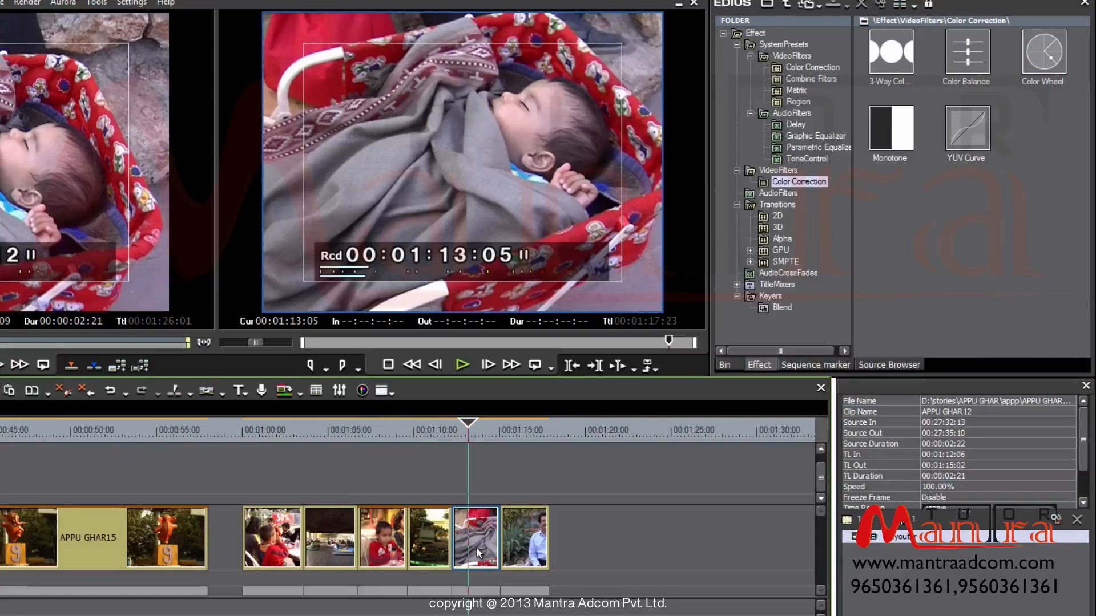
pyautogui.click(1047, 59)
pyautogui.rightClick(1034, 48)
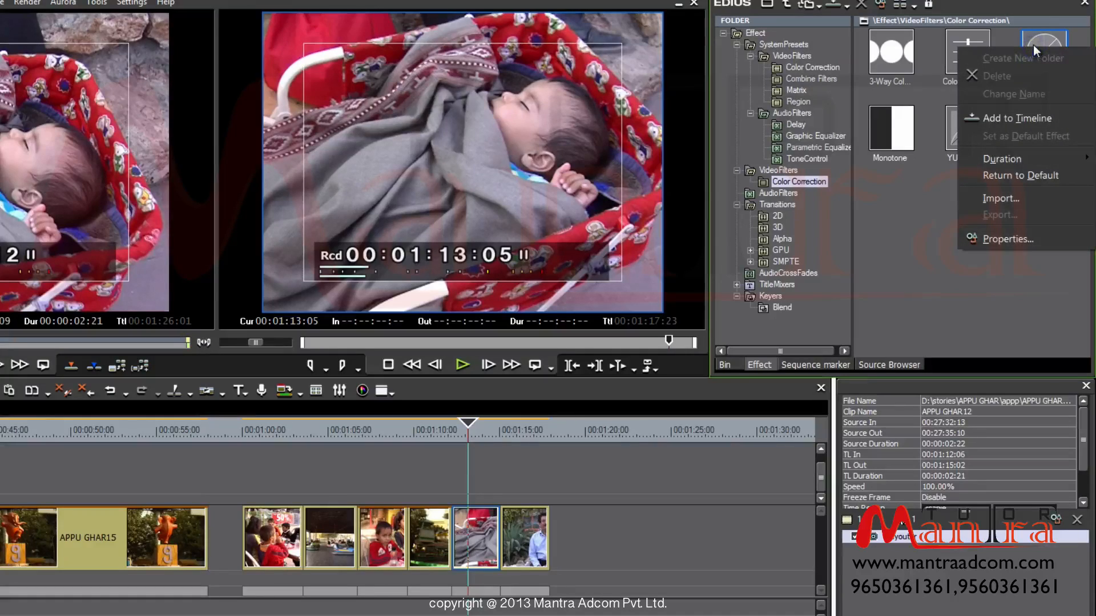
pyautogui.click(1049, 121)
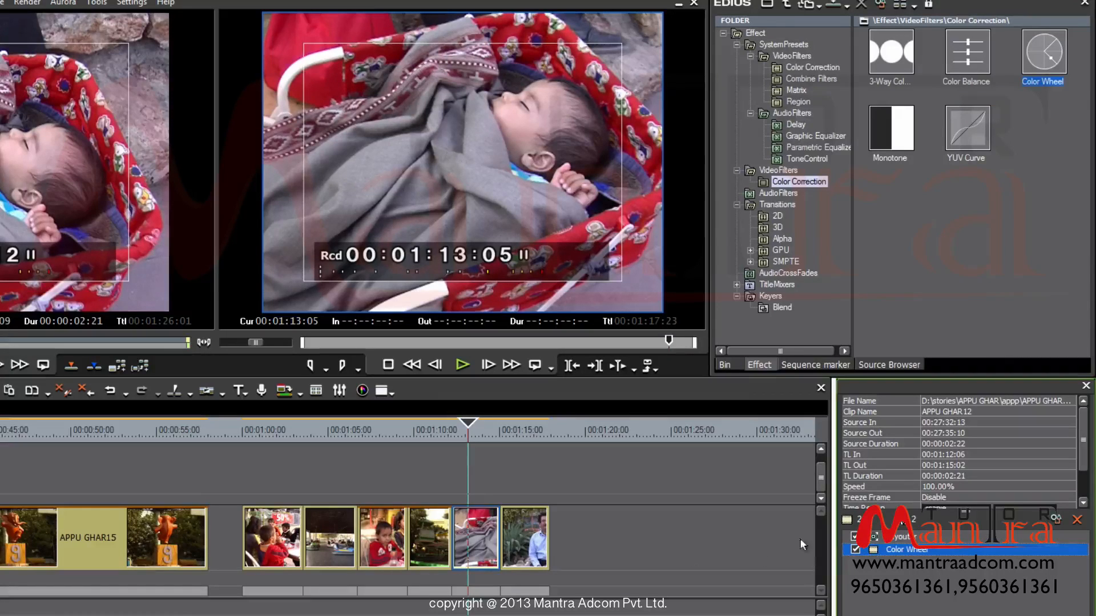
# View the Color Balance settings applied to clip APPU GHAR28 and close them without changes.
pyautogui.click(519, 530)
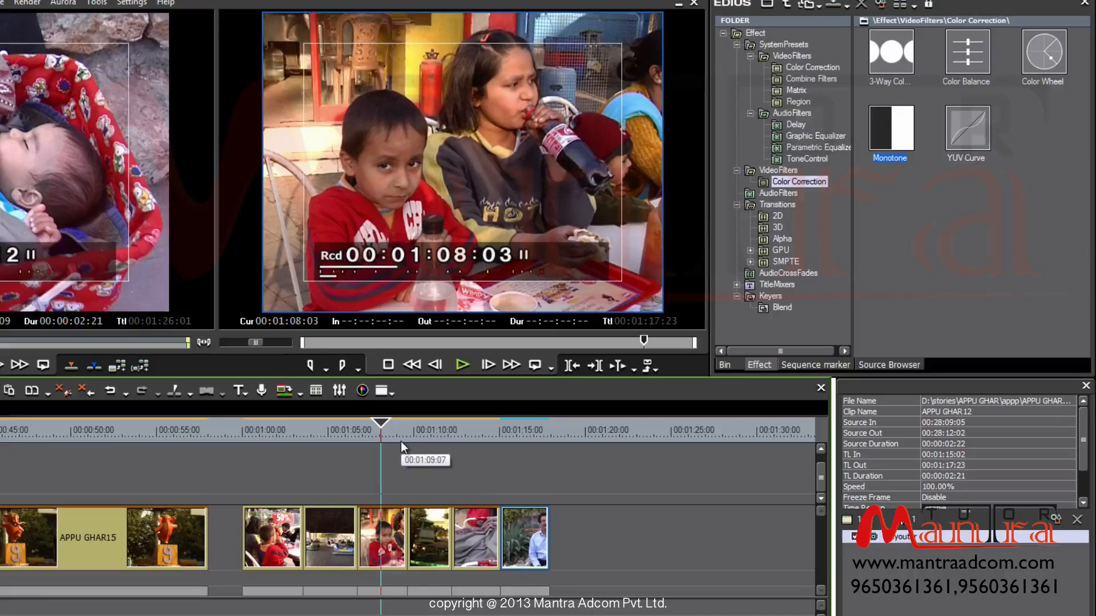
pyautogui.click(393, 522)
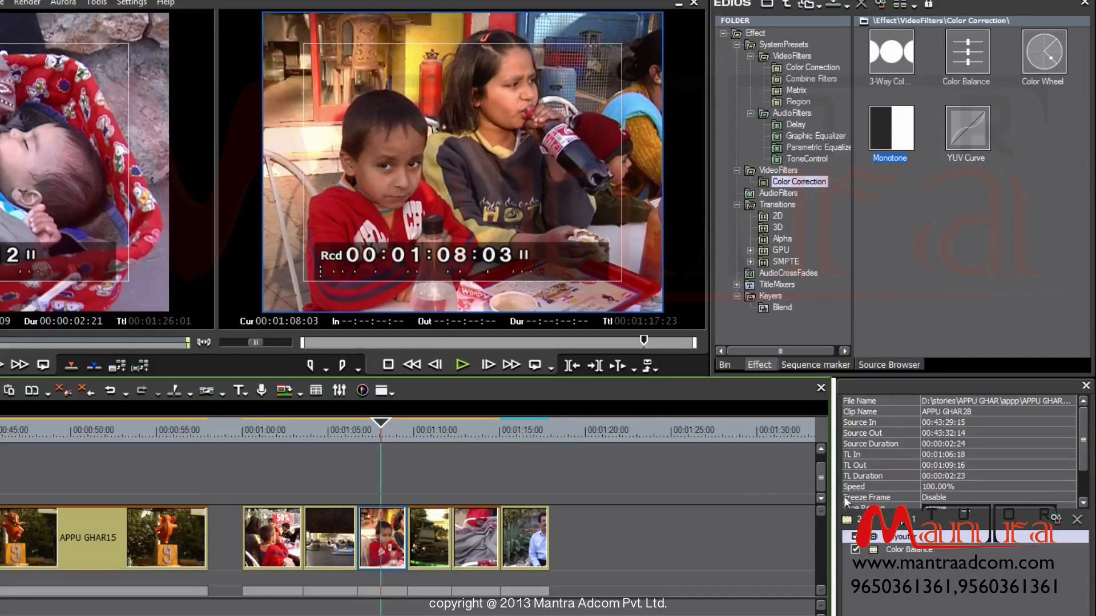
pyautogui.click(907, 551)
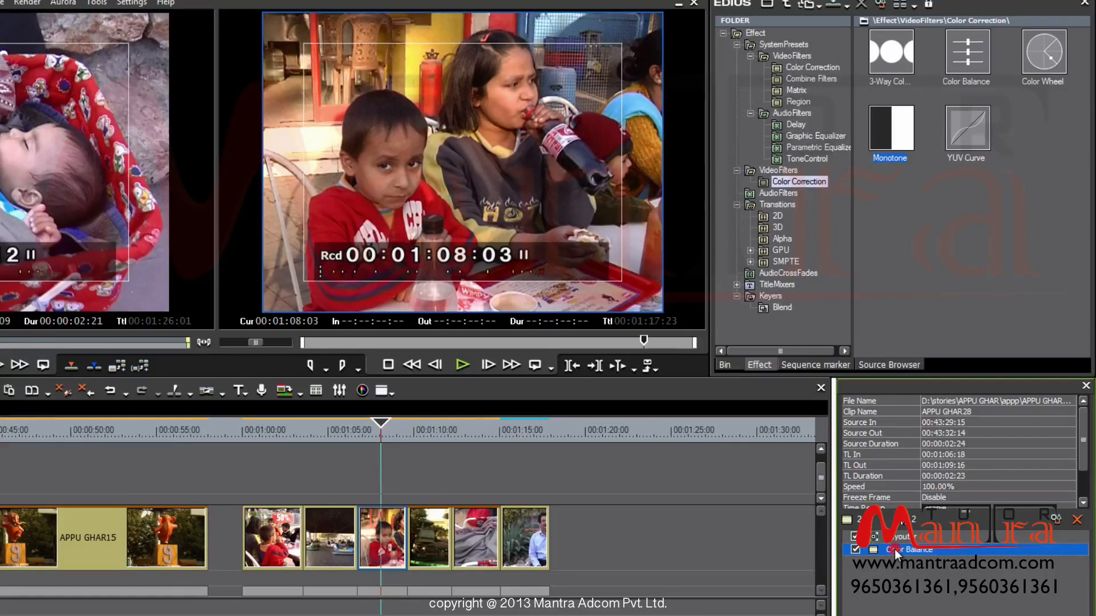
pyautogui.doubleClick(895, 549)
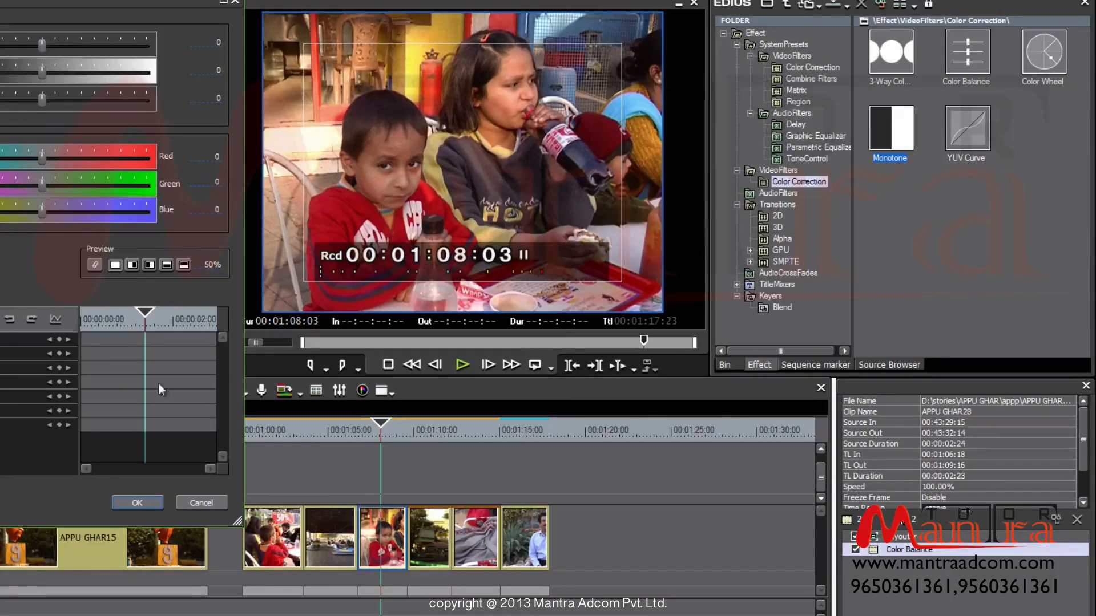
pyautogui.click(202, 501)
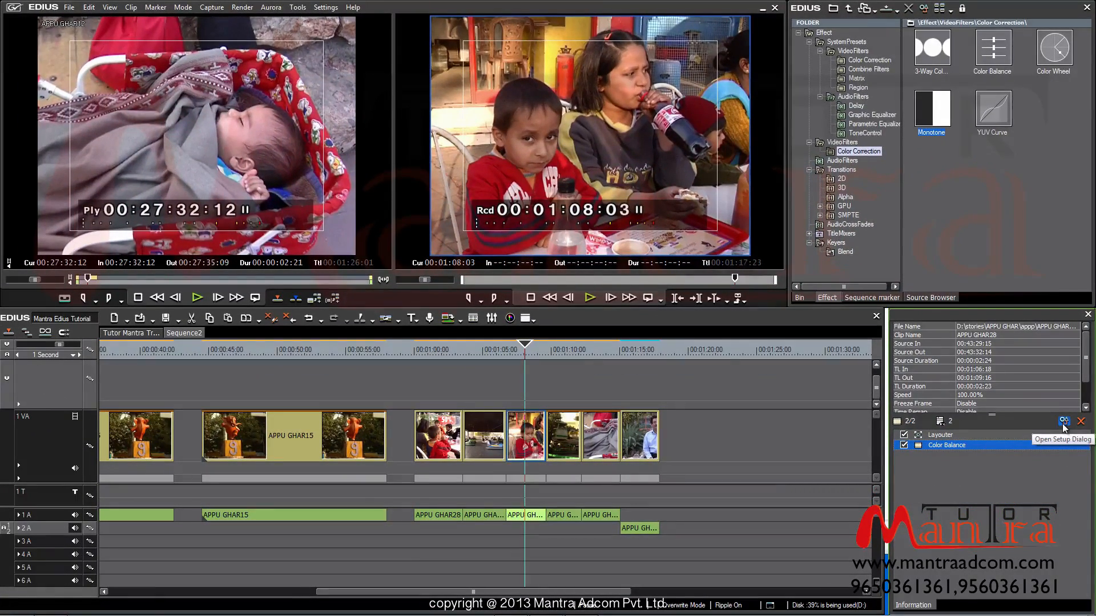
# Set APPU GHAR28's Color Balance to Chroma 1, Bright 2, Contrast -3, Cyan-Red -7, Magenta-Green -4 and Yellow-Blue -37.
pyautogui.click(1064, 424)
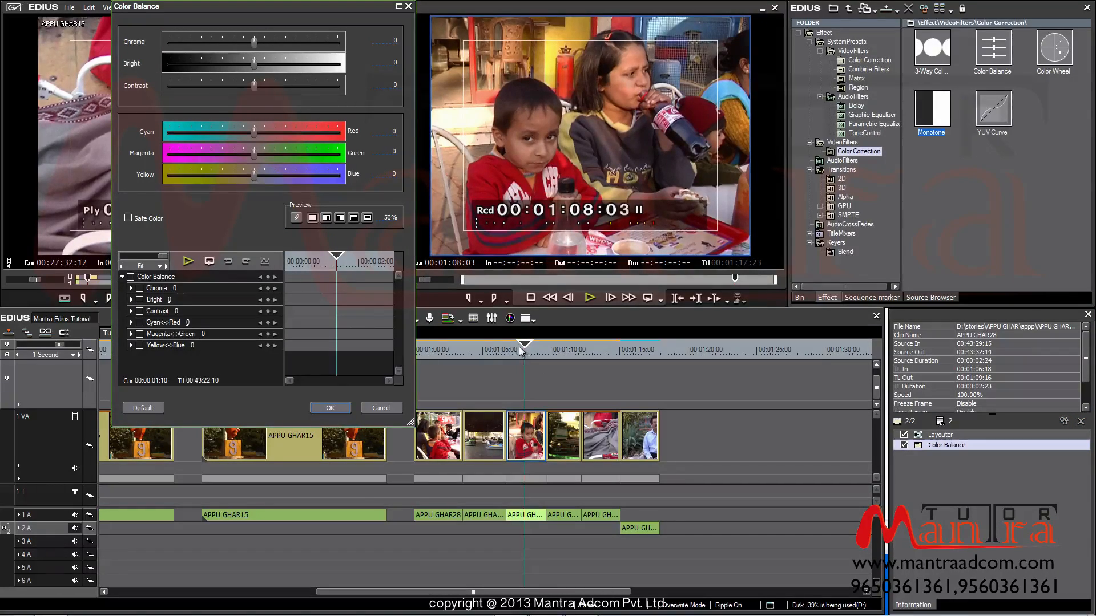
pyautogui.moveTo(516, 349); pyautogui.dragTo(519, 349)
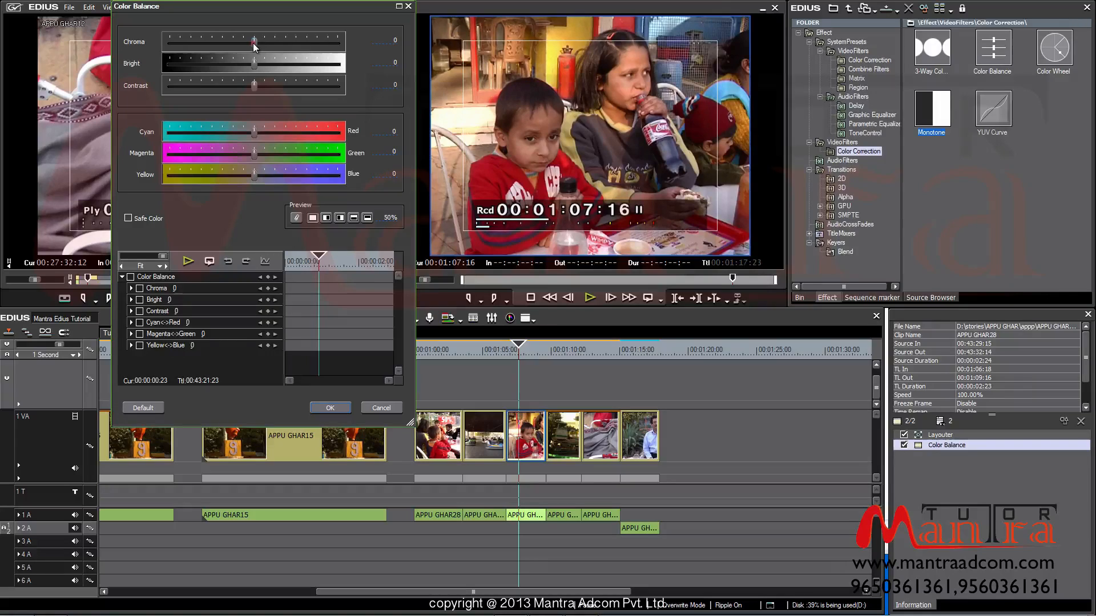
pyautogui.moveTo(253, 42)
pyautogui.mouseDown()
pyautogui.moveTo(181, 43)
pyautogui.moveTo(288, 45)
pyautogui.moveTo(260, 47)
pyautogui.mouseUp()
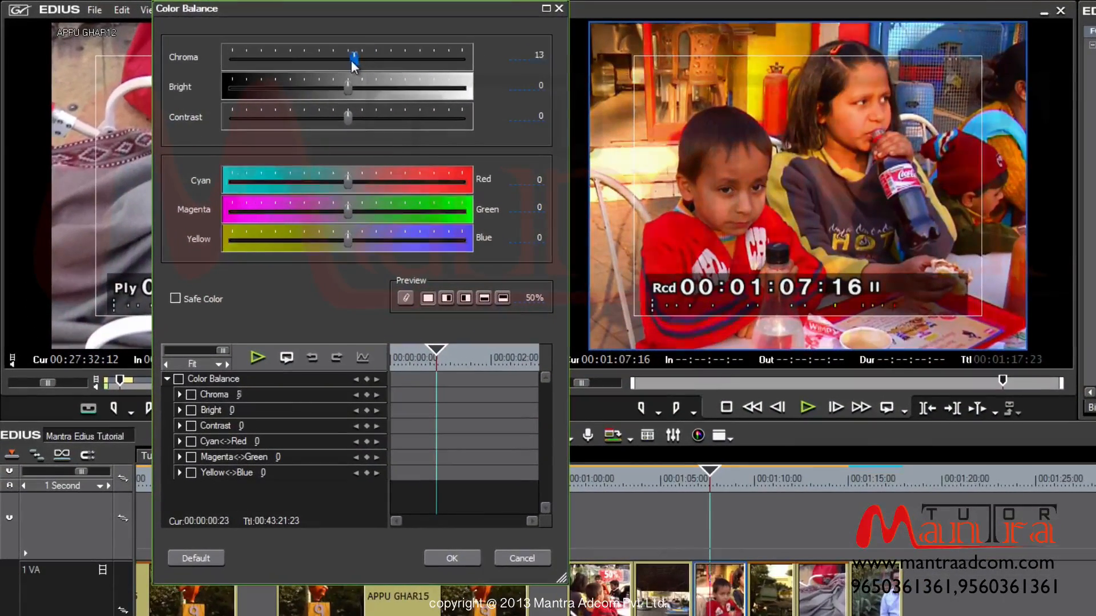
pyautogui.moveTo(353, 63)
pyautogui.mouseDown()
pyautogui.moveTo(368, 62)
pyautogui.moveTo(354, 93)
pyautogui.moveTo(367, 89)
pyautogui.moveTo(346, 117)
pyautogui.moveTo(318, 121)
pyautogui.moveTo(384, 119)
pyautogui.moveTo(345, 118)
pyautogui.moveTo(349, 87)
pyautogui.moveTo(321, 58)
pyautogui.moveTo(349, 59)
pyautogui.mouseUp()
pyautogui.moveTo(347, 183); pyautogui.dragTo(315, 240)
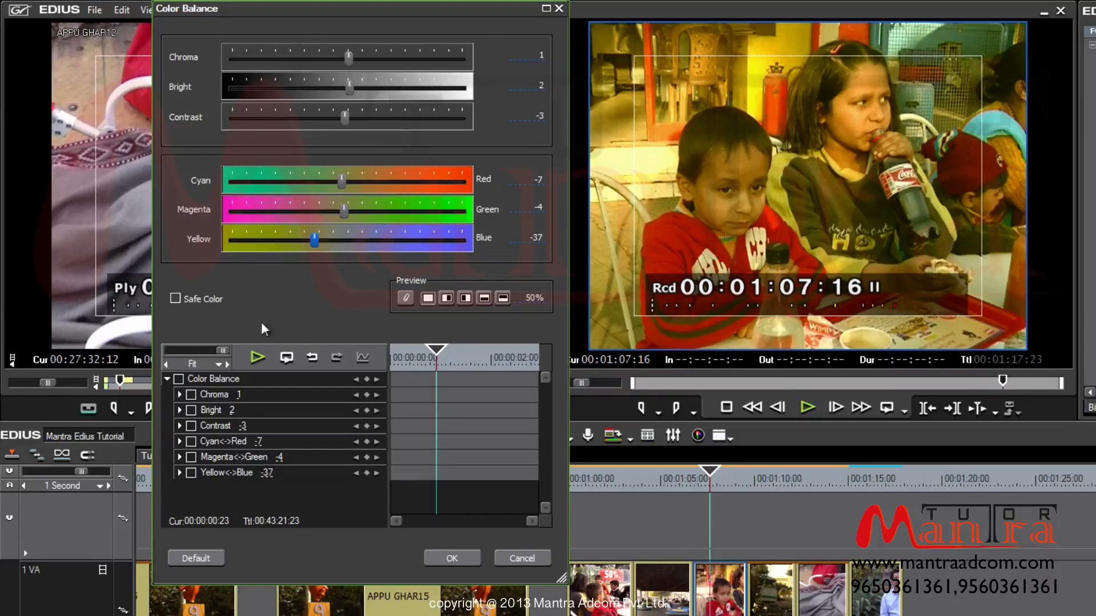
# Enable Safe Color and preview the filter on the full screen and on the left half.
pyautogui.click(175, 299)
pyautogui.click(407, 299)
pyautogui.click(428, 298)
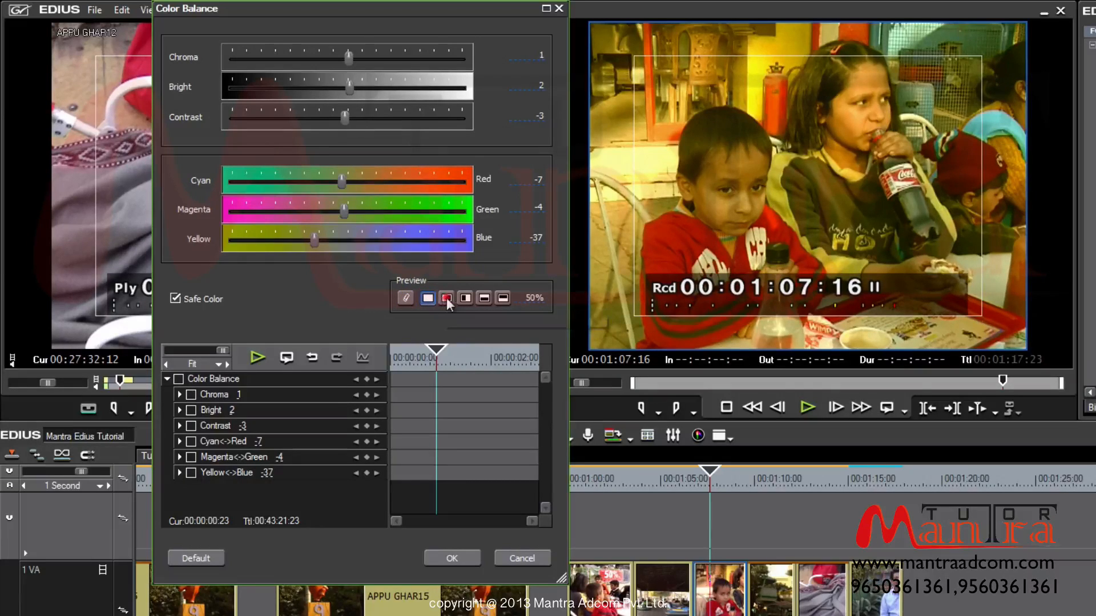
pyautogui.click(446, 297)
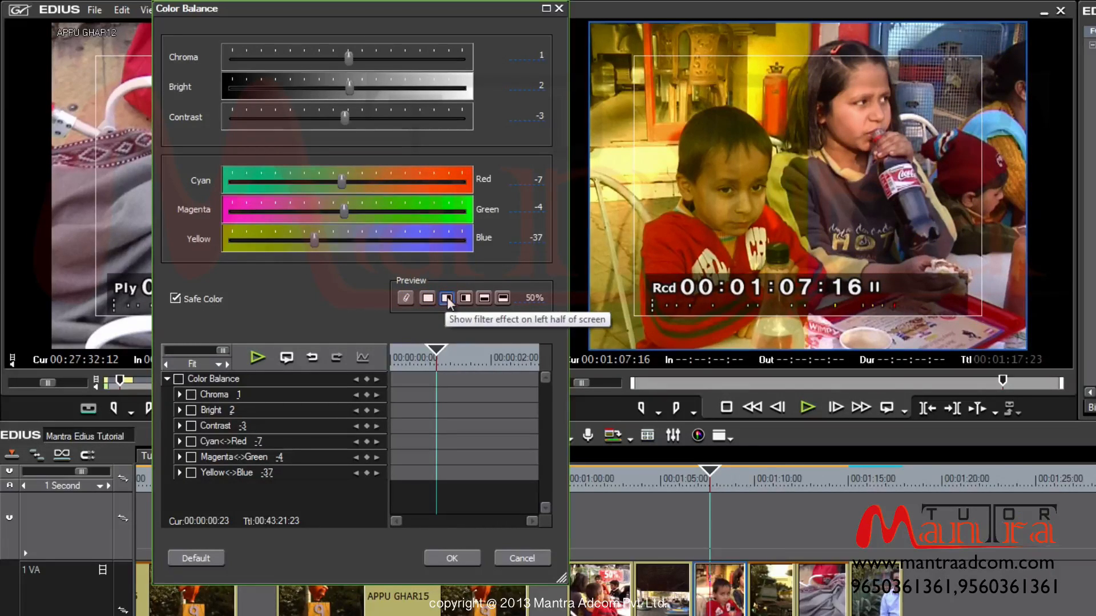
pyautogui.click(433, 319)
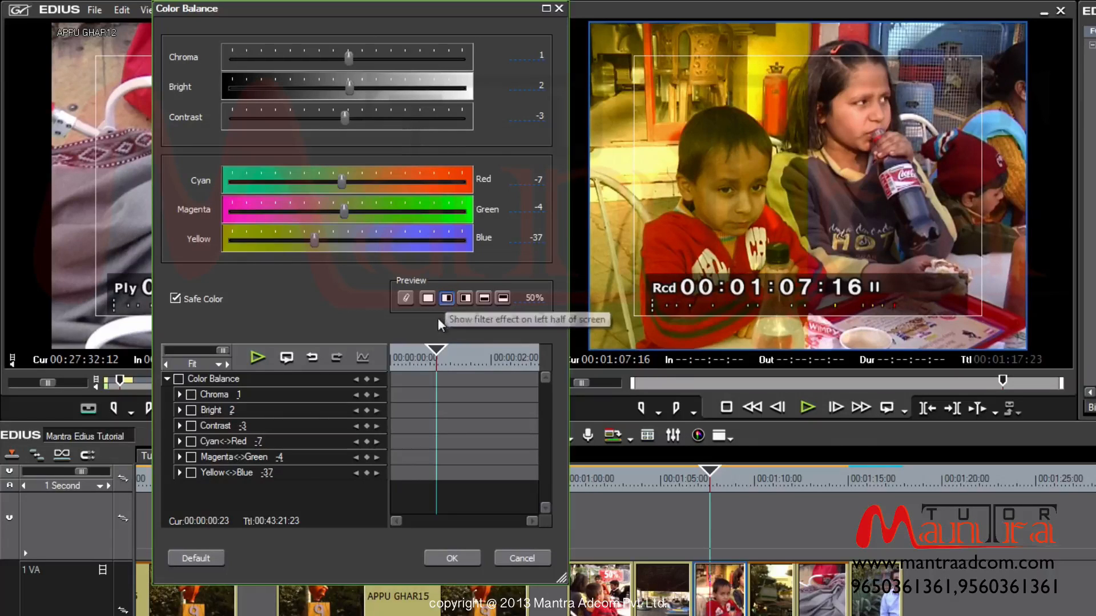
pyautogui.click(450, 301)
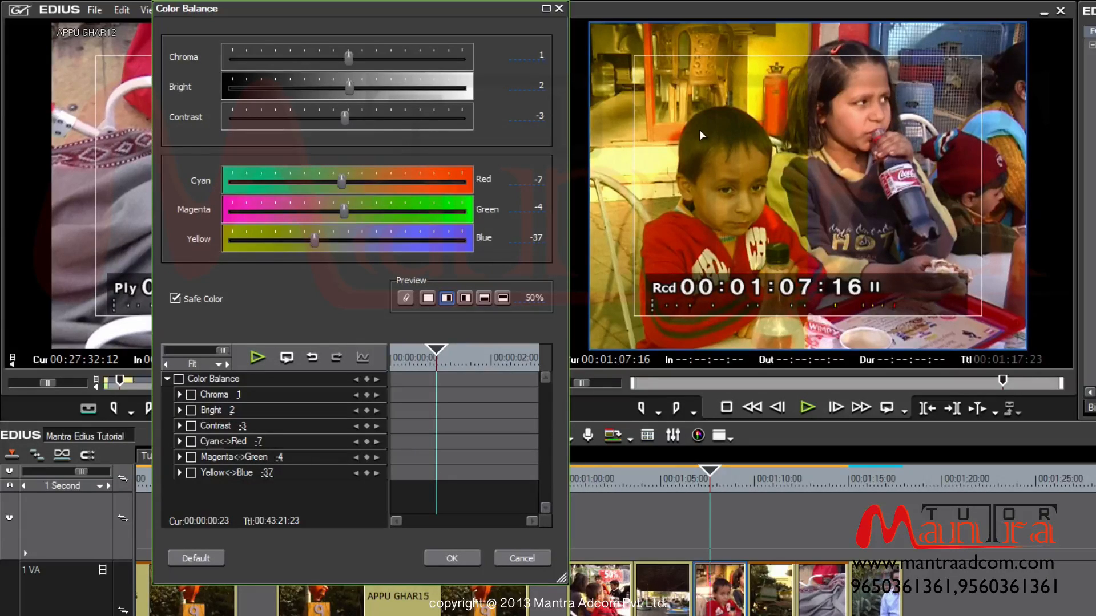
# Compare the filter preview on the right, upper and lower halves of the picture, and return to the left half.
pyautogui.click(465, 297)
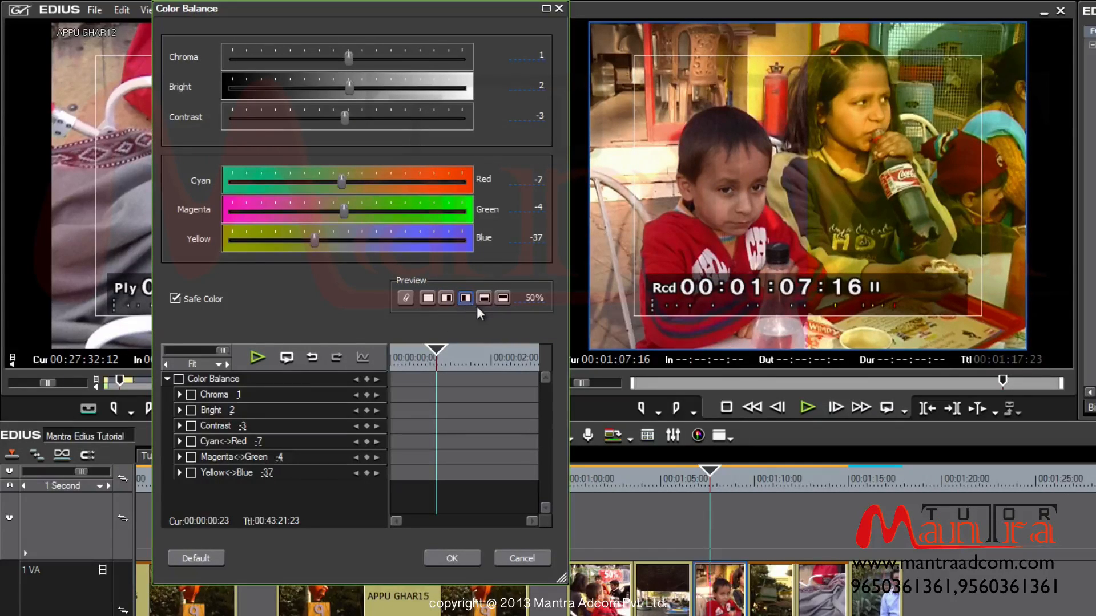
pyautogui.click(447, 298)
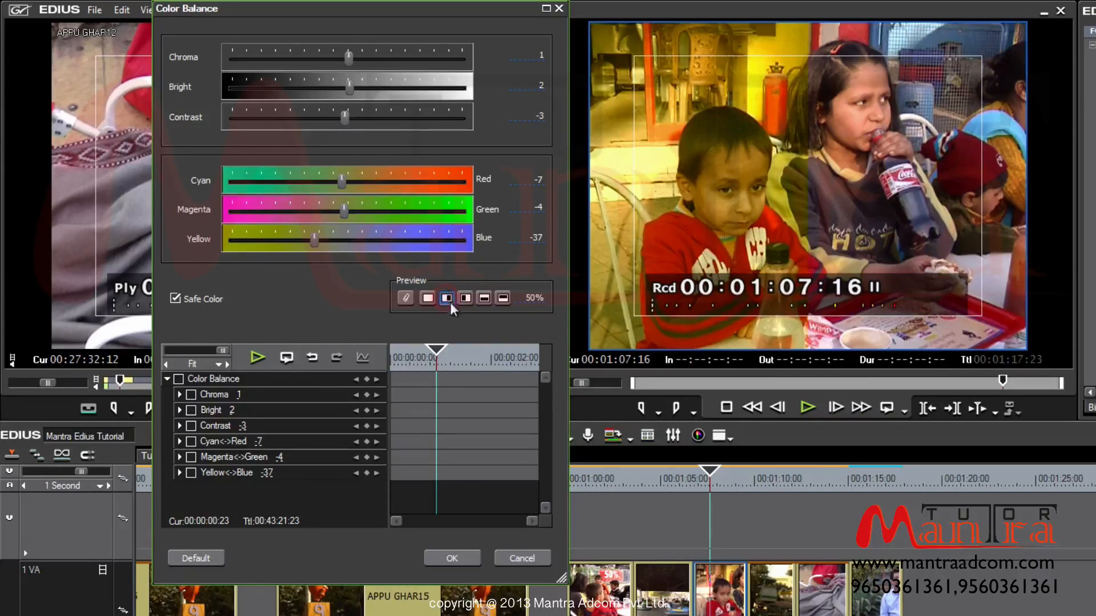
pyautogui.click(484, 298)
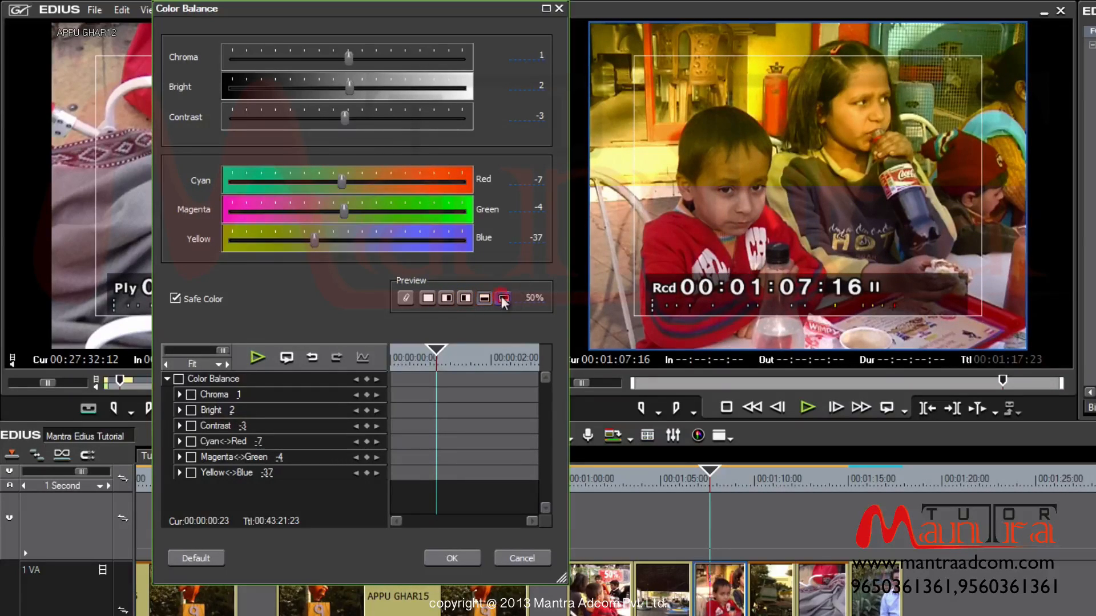
pyautogui.click(502, 297)
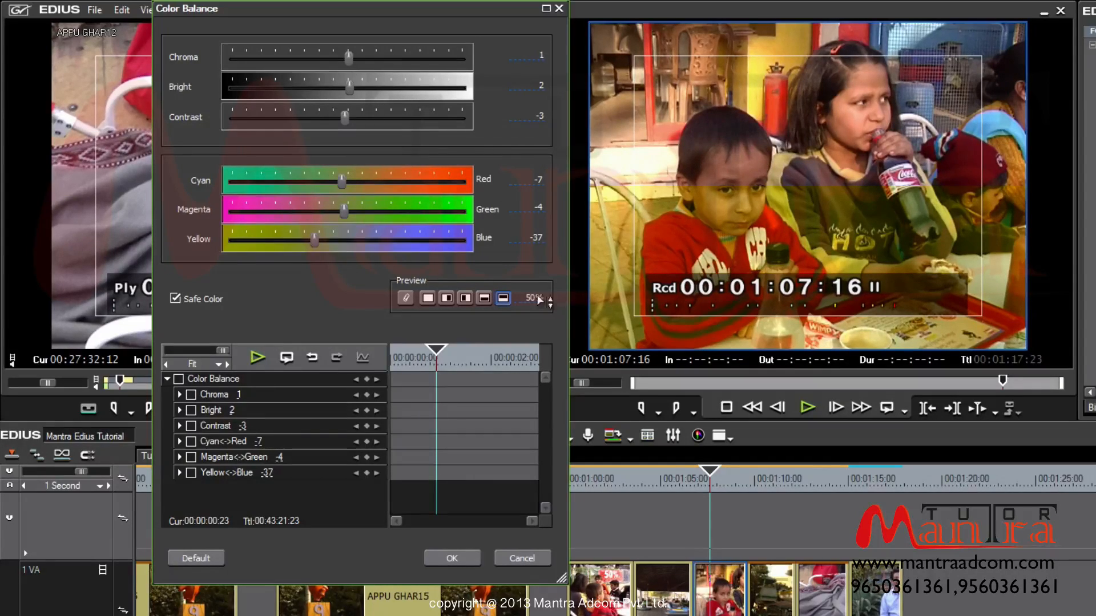
pyautogui.moveTo(535, 302); pyautogui.dragTo(596, 160)
pyautogui.click(466, 298)
pyautogui.click(451, 298)
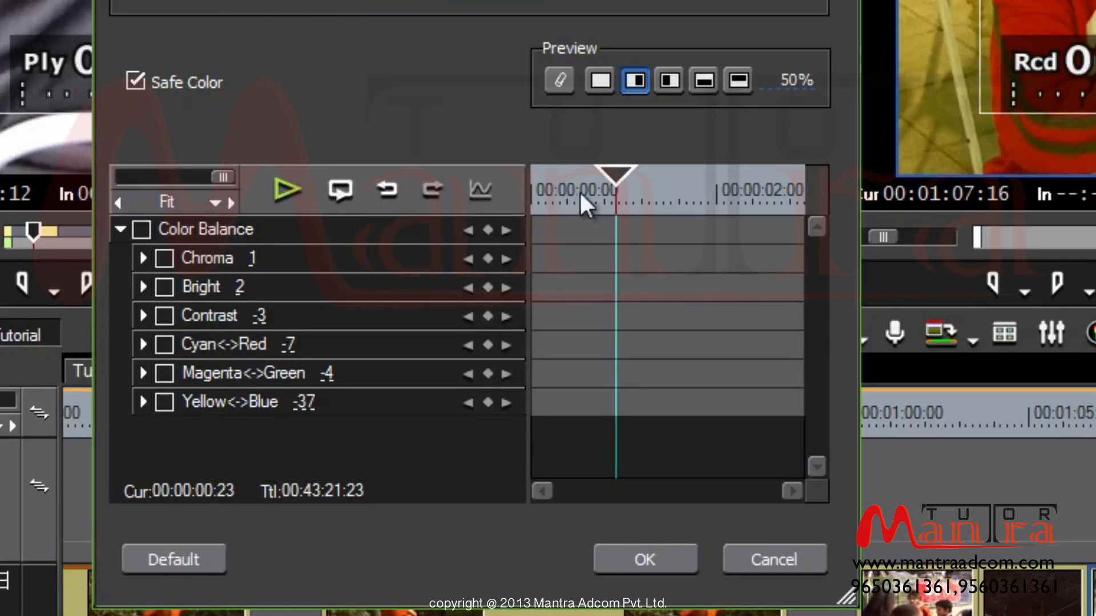
# Enable keyframing for all Color Balance parameters with the effect playhead at 00:00:00:00.
pyautogui.moveTo(580, 191); pyautogui.dragTo(533, 190)
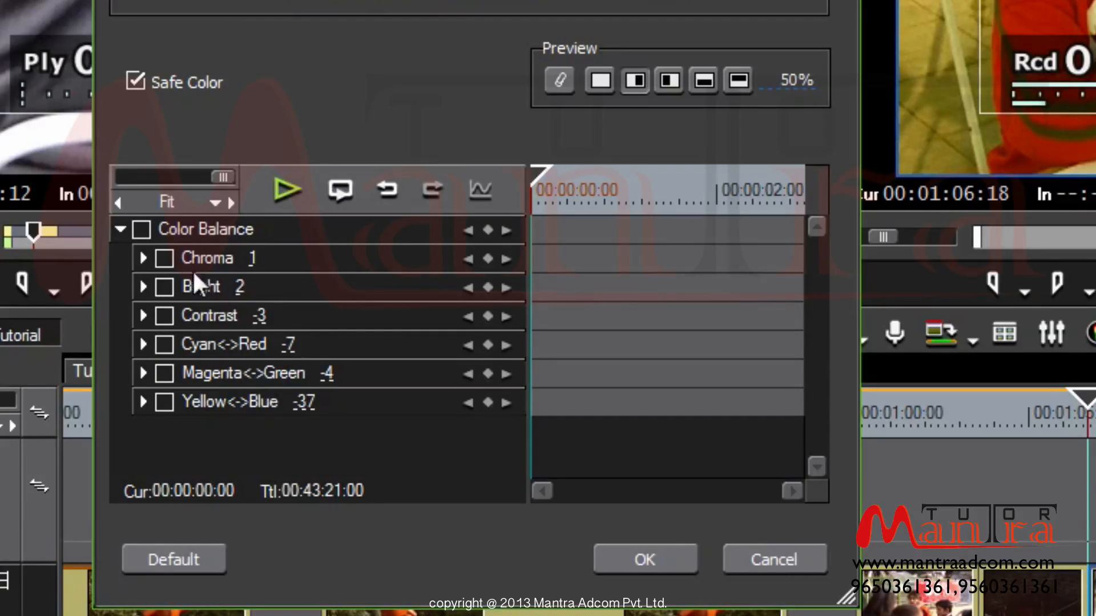
pyautogui.click(142, 229)
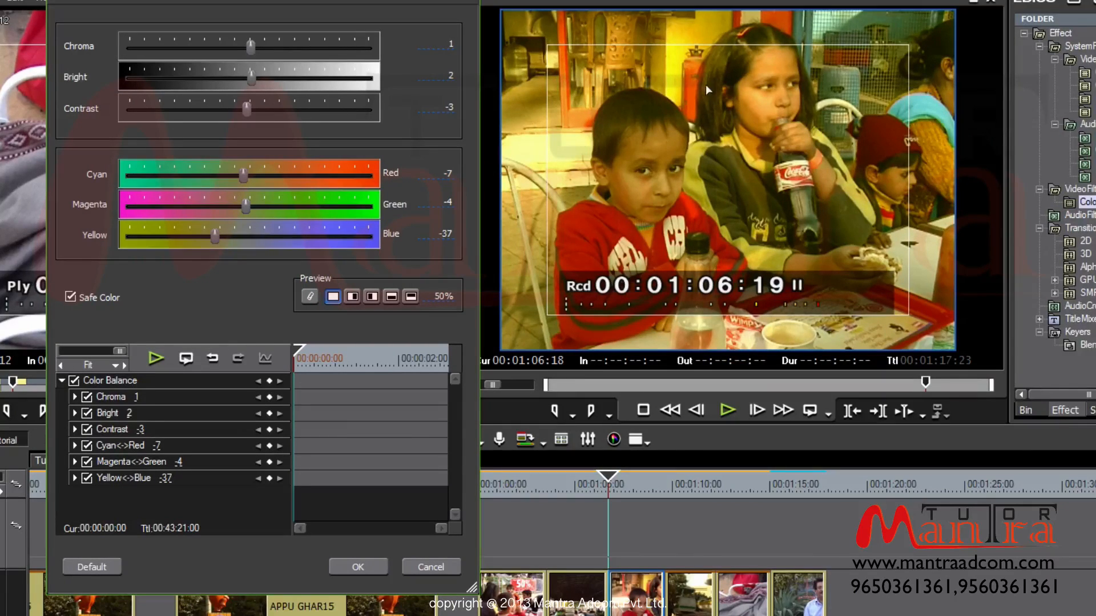
# Add keyframes for all Color Balance parameters at 00:00:00:00 and 00:00:01:11.
pyautogui.click(269, 380)
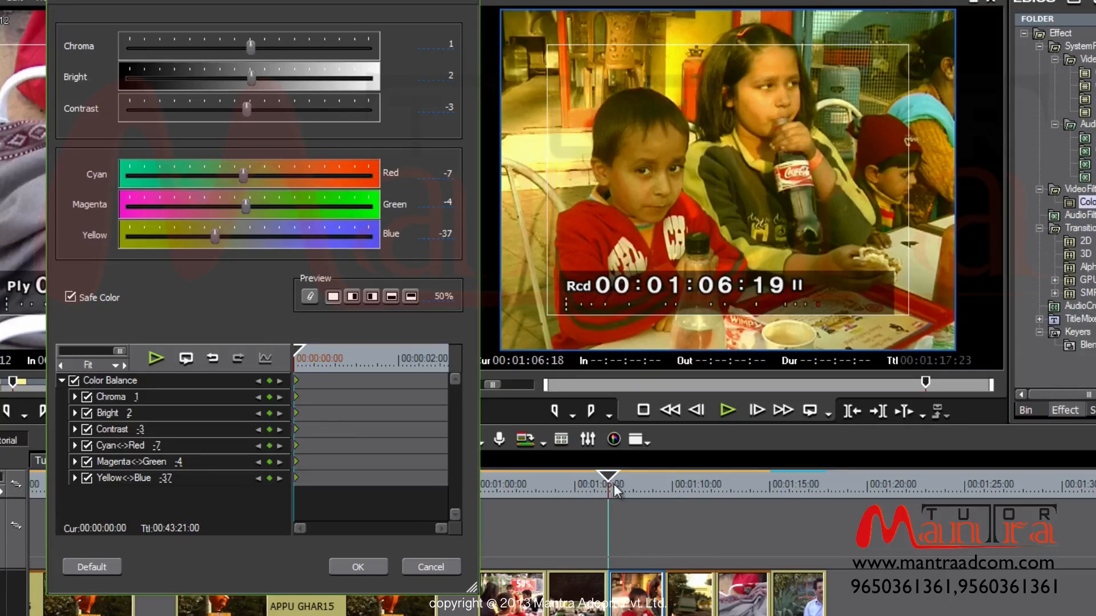
pyautogui.moveTo(608, 479)
pyautogui.mouseDown()
pyautogui.moveTo(659, 486)
pyautogui.moveTo(609, 485)
pyautogui.mouseUp()
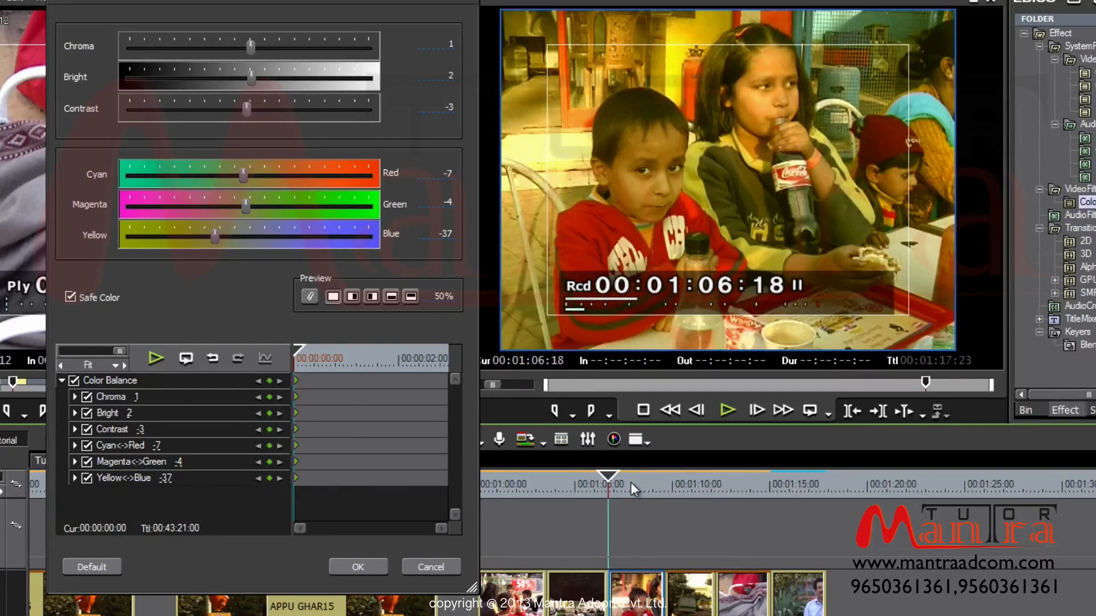
pyautogui.click(630, 483)
pyautogui.moveTo(630, 482)
pyautogui.mouseDown()
pyautogui.moveTo(612, 484)
pyautogui.moveTo(635, 488)
pyautogui.mouseUp()
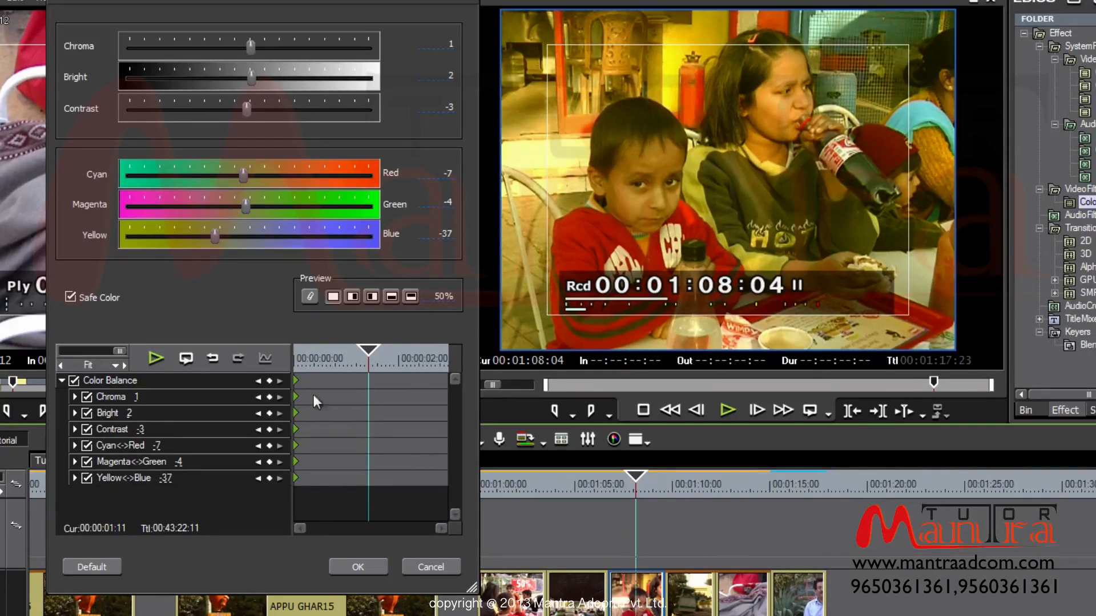
pyautogui.click(269, 380)
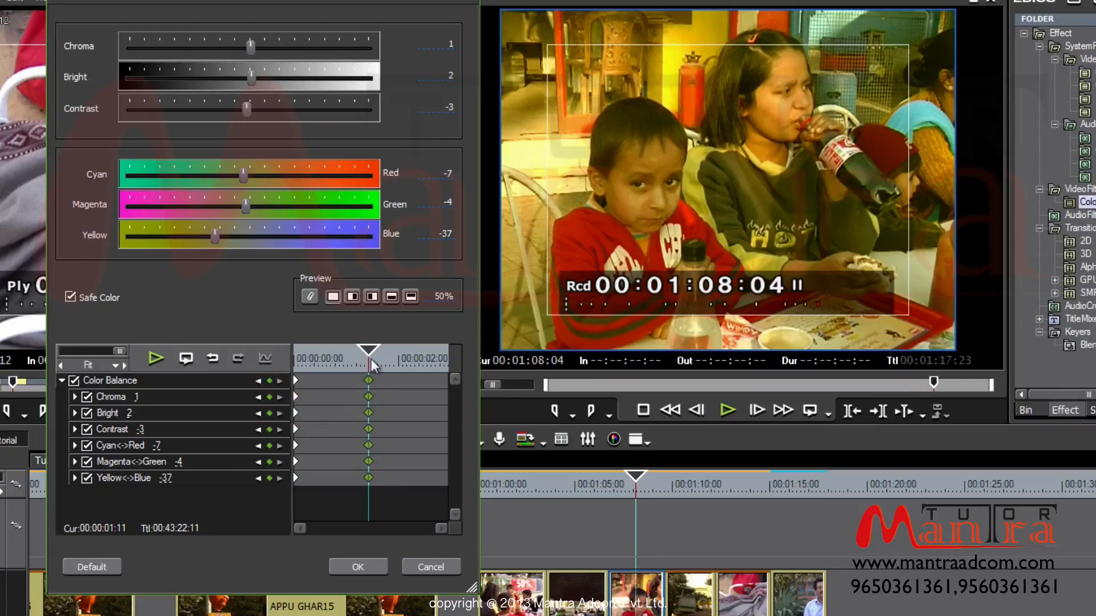
# At the 00:00:00:00 keyframe, set Chroma to -128 and both Cyan-Red and Yellow-Blue to -4.
pyautogui.moveTo(368, 356)
pyautogui.mouseDown()
pyautogui.moveTo(297, 350)
pyautogui.moveTo(368, 355)
pyautogui.mouseUp()
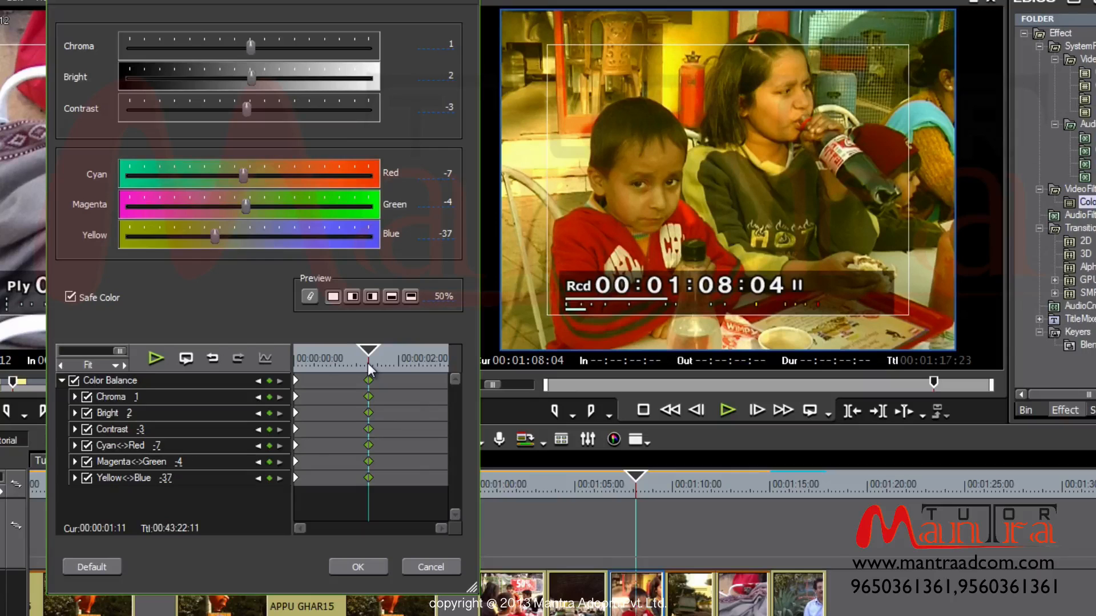
pyautogui.moveTo(368, 368); pyautogui.dragTo(291, 366)
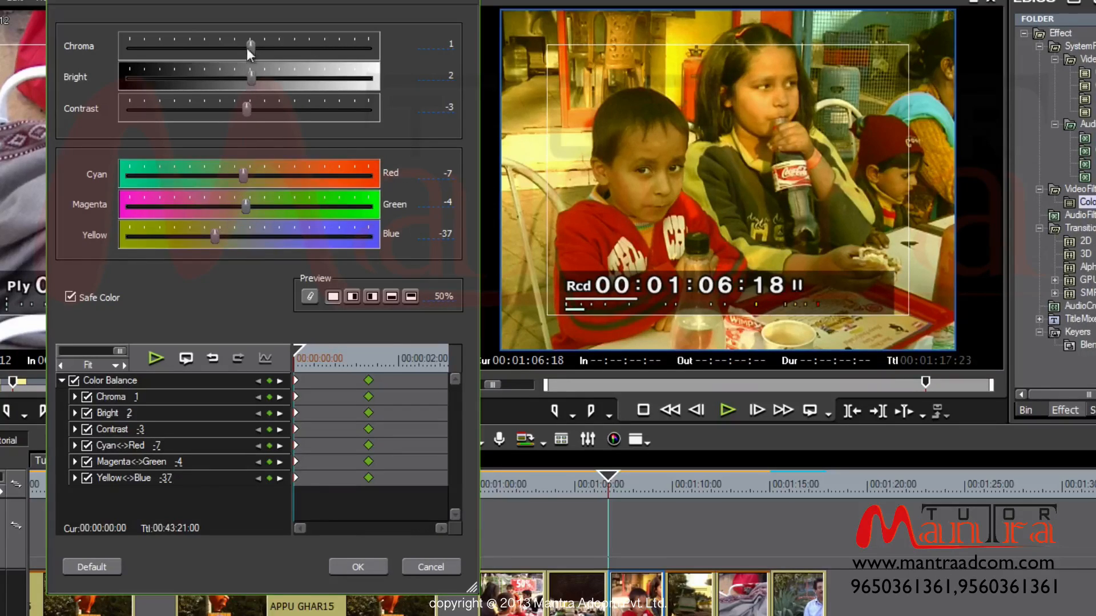
pyautogui.moveTo(251, 48); pyautogui.dragTo(100, 39)
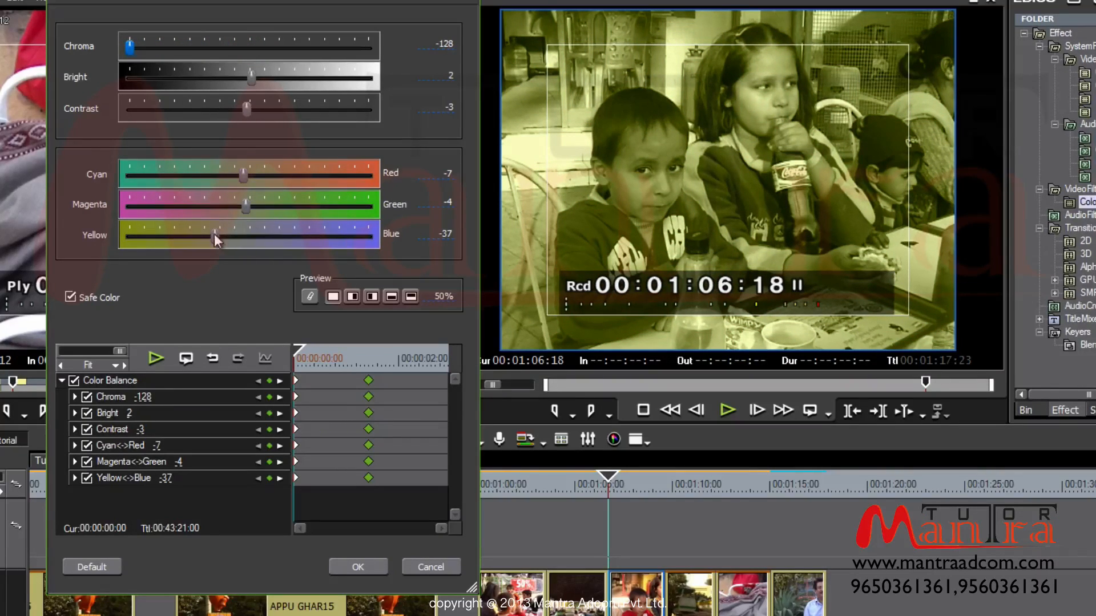
pyautogui.moveTo(215, 238); pyautogui.dragTo(244, 245)
pyautogui.moveTo(241, 173); pyautogui.dragTo(243, 172)
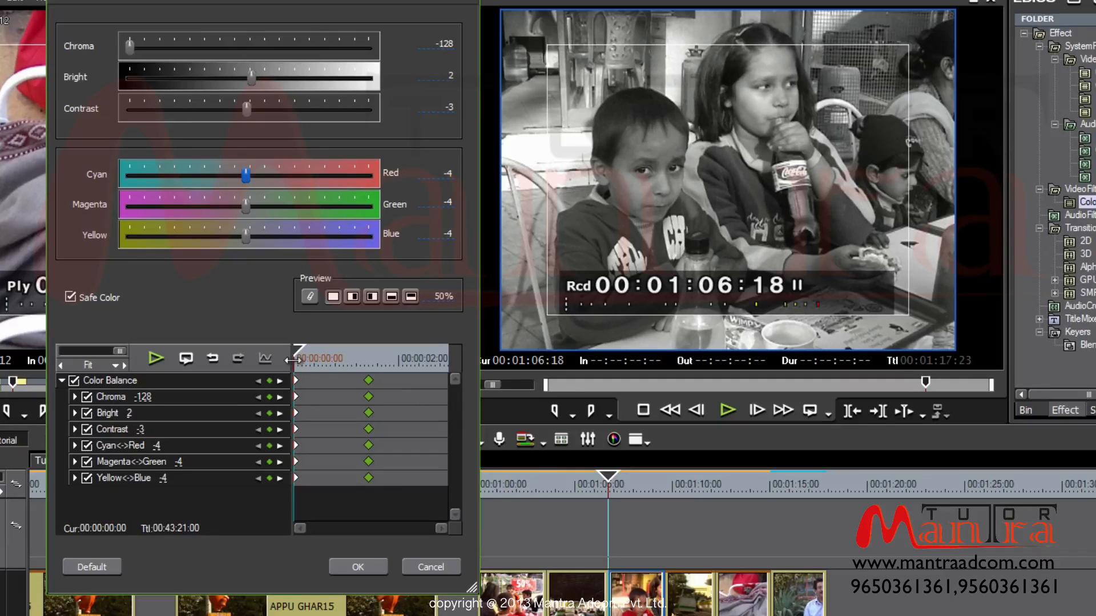
# Play the clip from its first keyframe to preview the animated Color Balance, and stop after the second keyframe.
pyautogui.moveTo(296, 350)
pyautogui.mouseDown()
pyautogui.moveTo(371, 366)
pyautogui.moveTo(286, 366)
pyautogui.mouseUp()
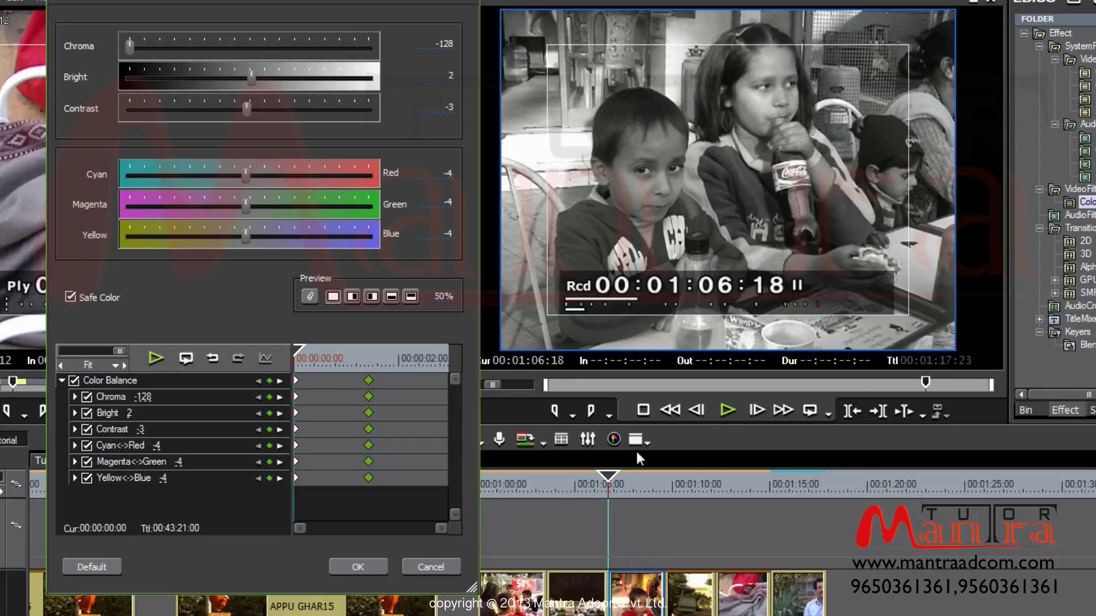
pyautogui.click(723, 413)
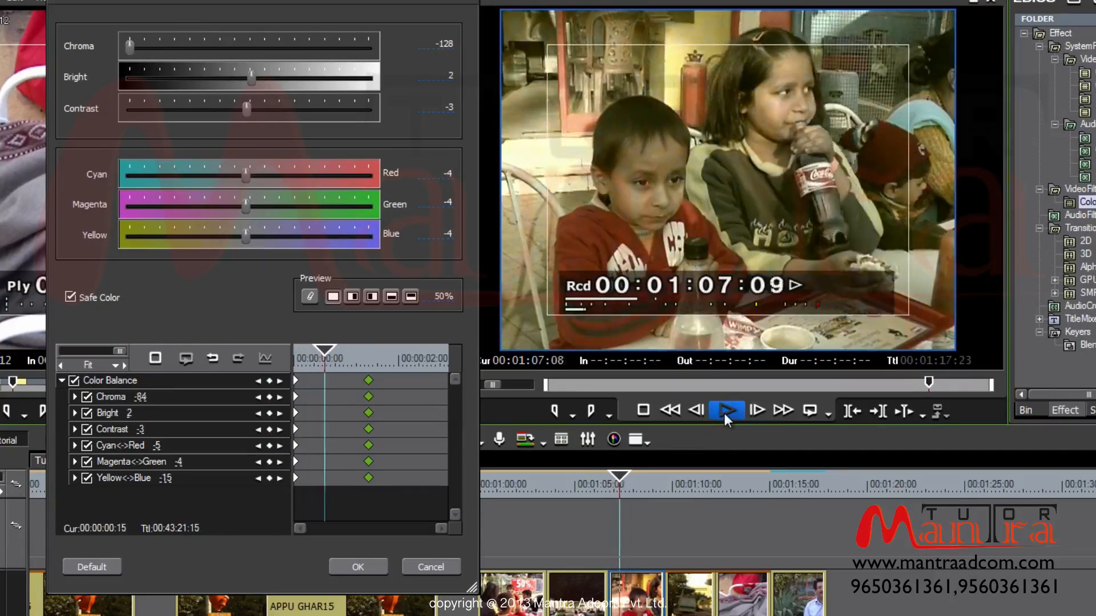
pyautogui.click(728, 410)
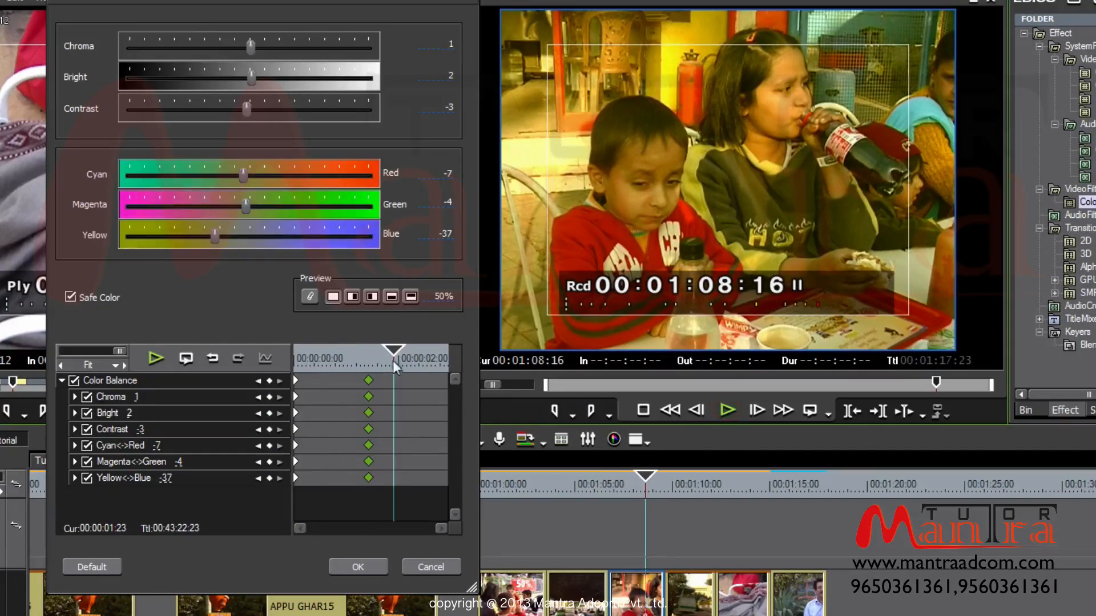
# Add a third Color Balance keyframe at 00:00:02:05 and set its Chroma, Bright and Contrast to 0.
pyautogui.moveTo(372, 358); pyautogui.dragTo(369, 393)
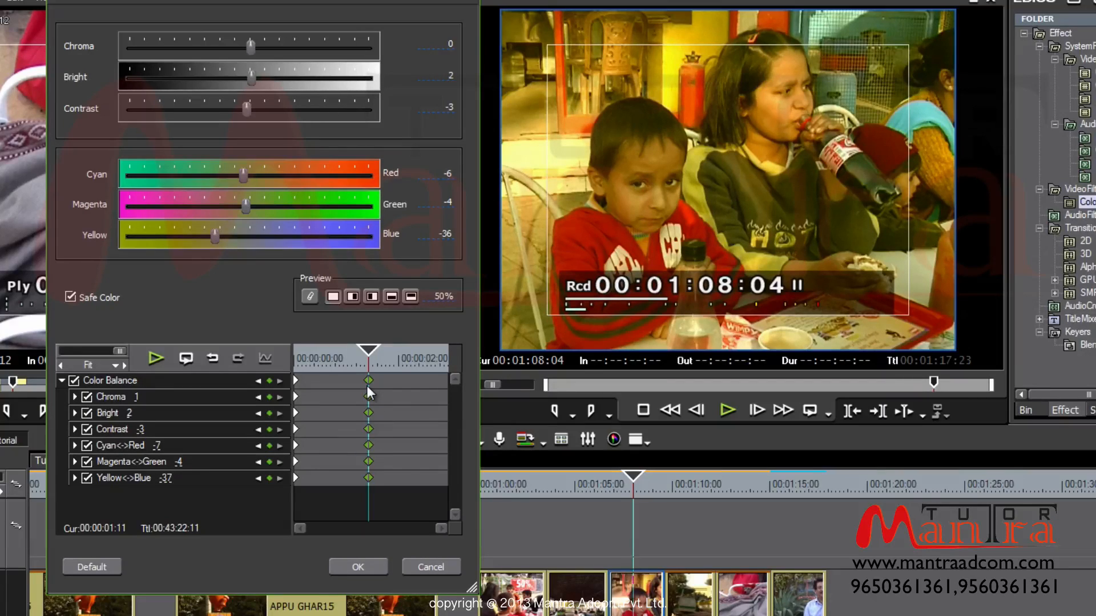
pyautogui.moveTo(368, 350); pyautogui.dragTo(410, 360)
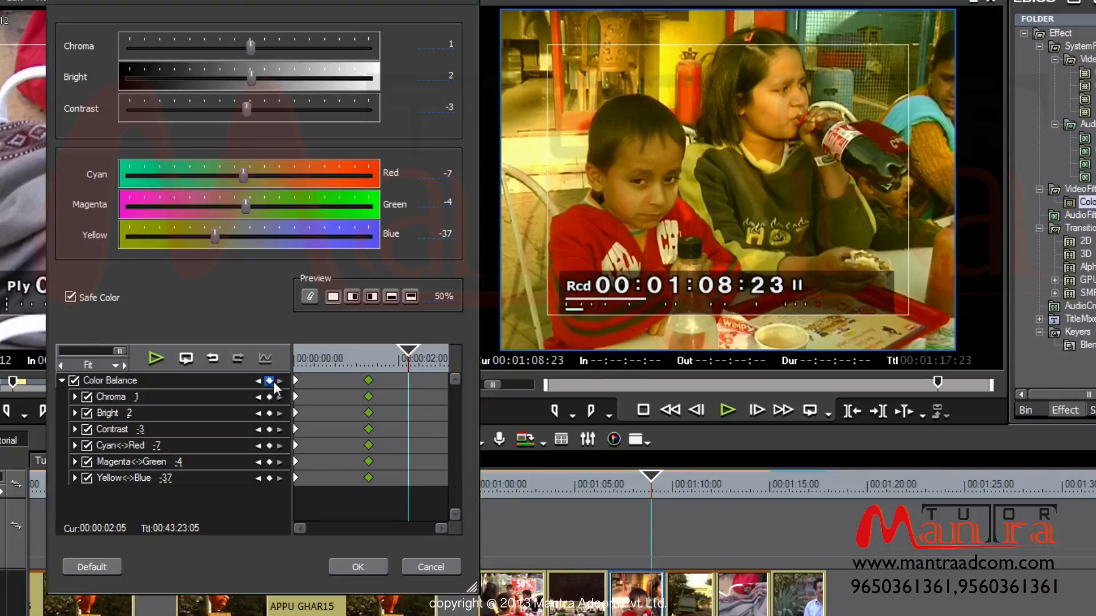
pyautogui.click(269, 381)
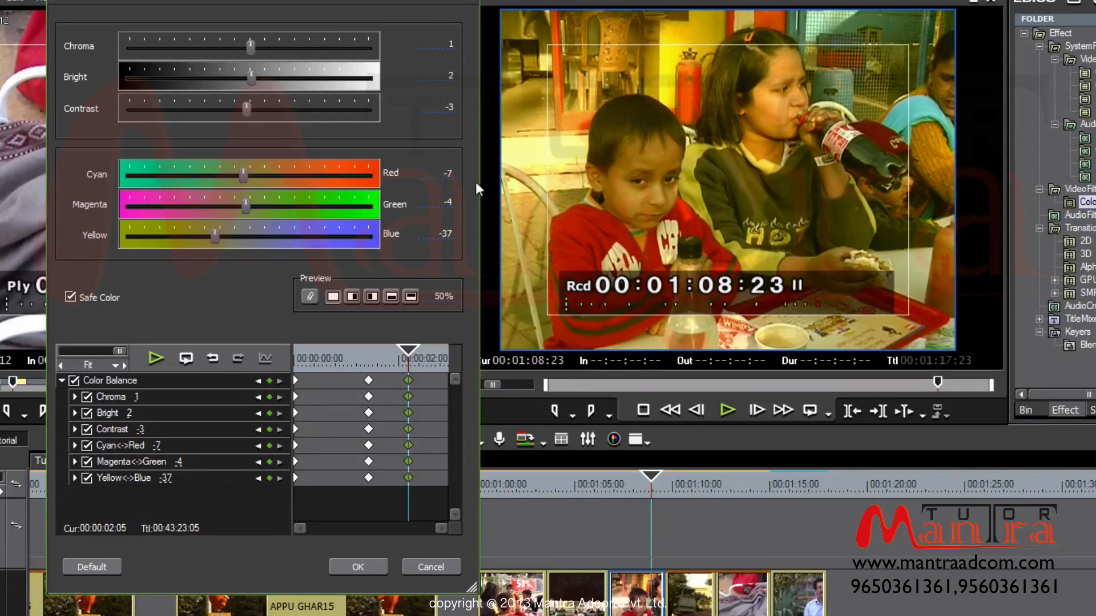
pyautogui.click(451, 50)
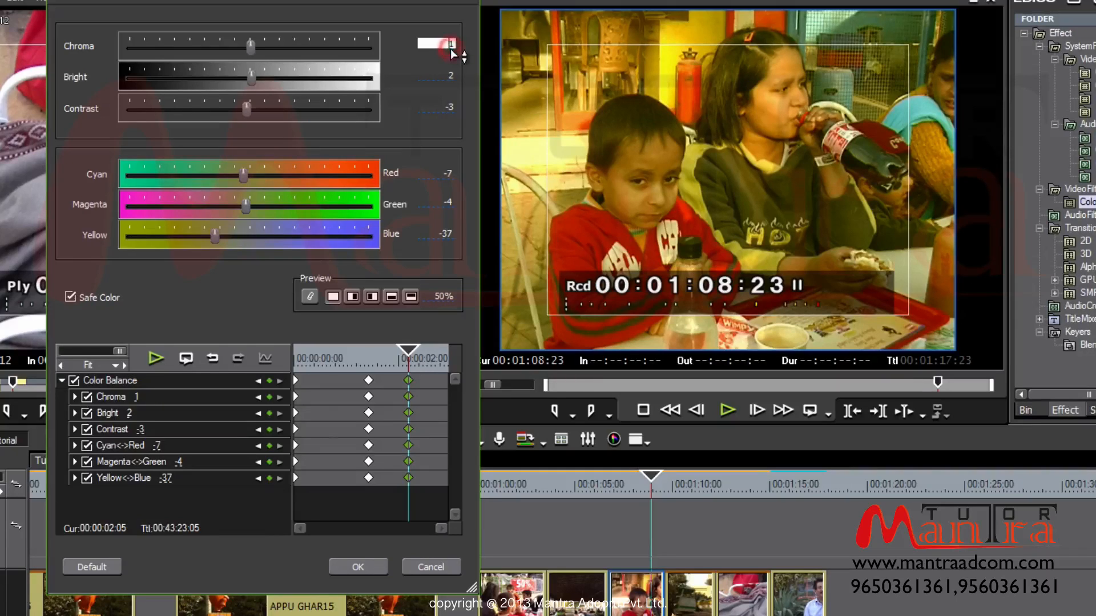
pyautogui.click(442, 109)
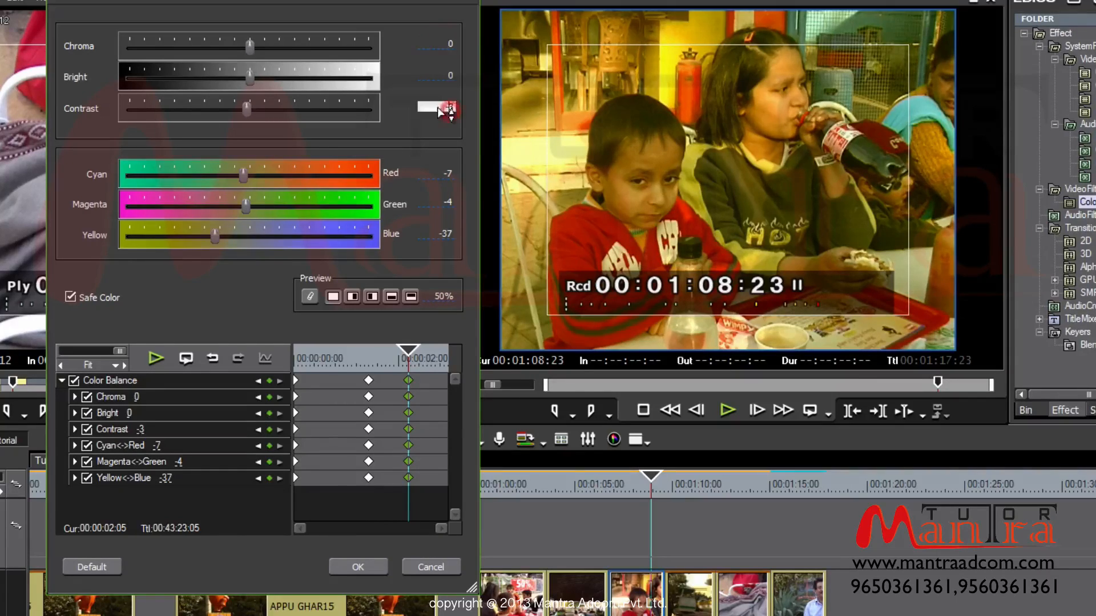
pyautogui.moveTo(440, 108); pyautogui.dragTo(487, 116)
pyautogui.write('0')
pyautogui.click(442, 118)
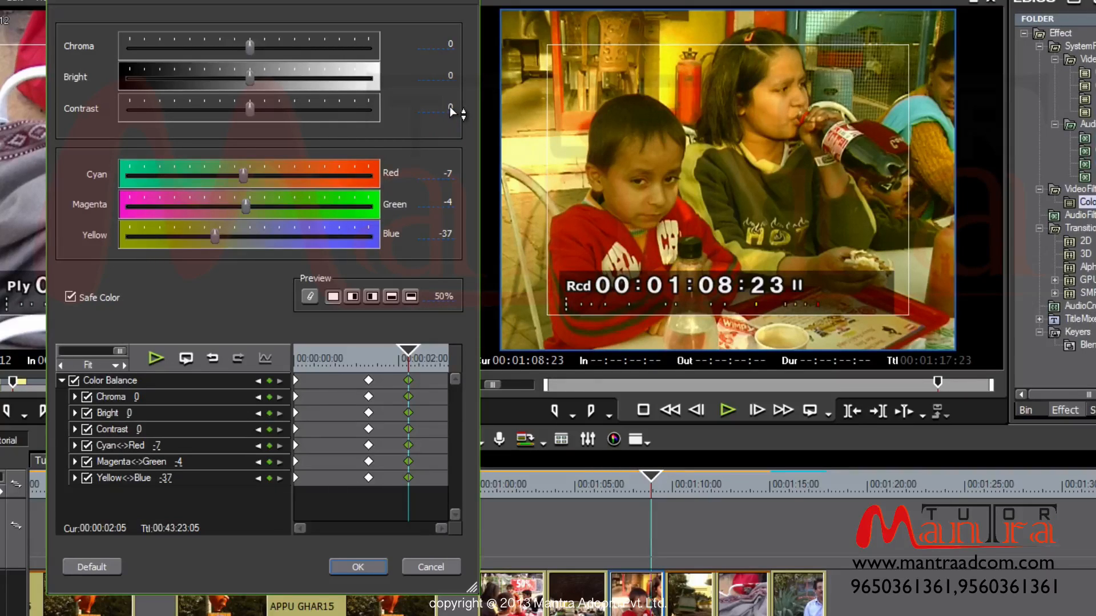
# Expand the Chroma and Contrast parameters in turn to examine their keyframe curves and dial controls, and collapse them again.
pyautogui.click(452, 174)
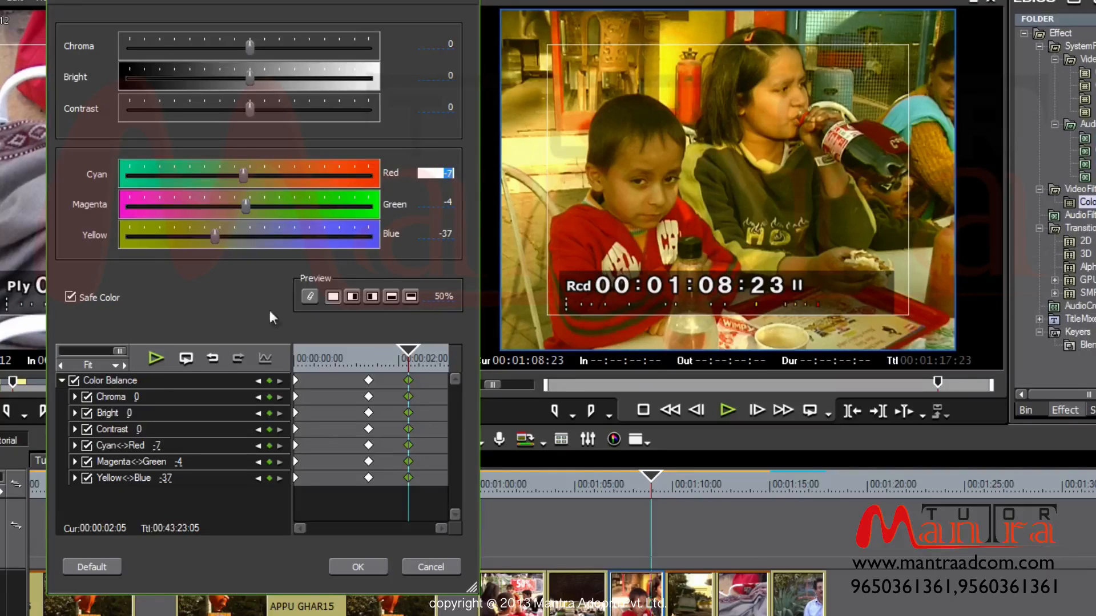
pyautogui.click(75, 398)
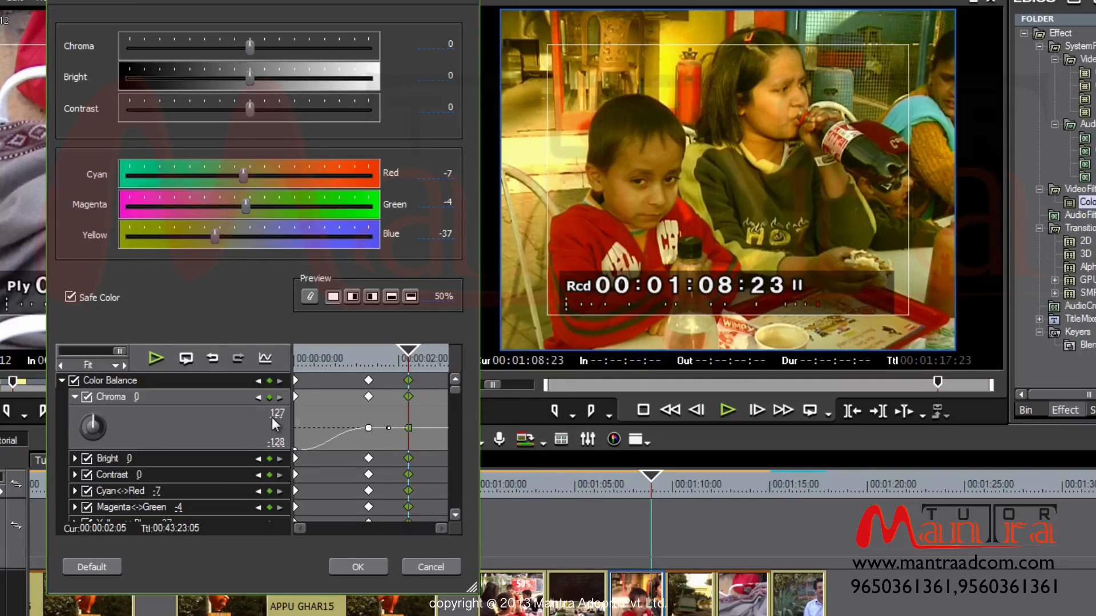
pyautogui.click(74, 398)
pyautogui.click(75, 430)
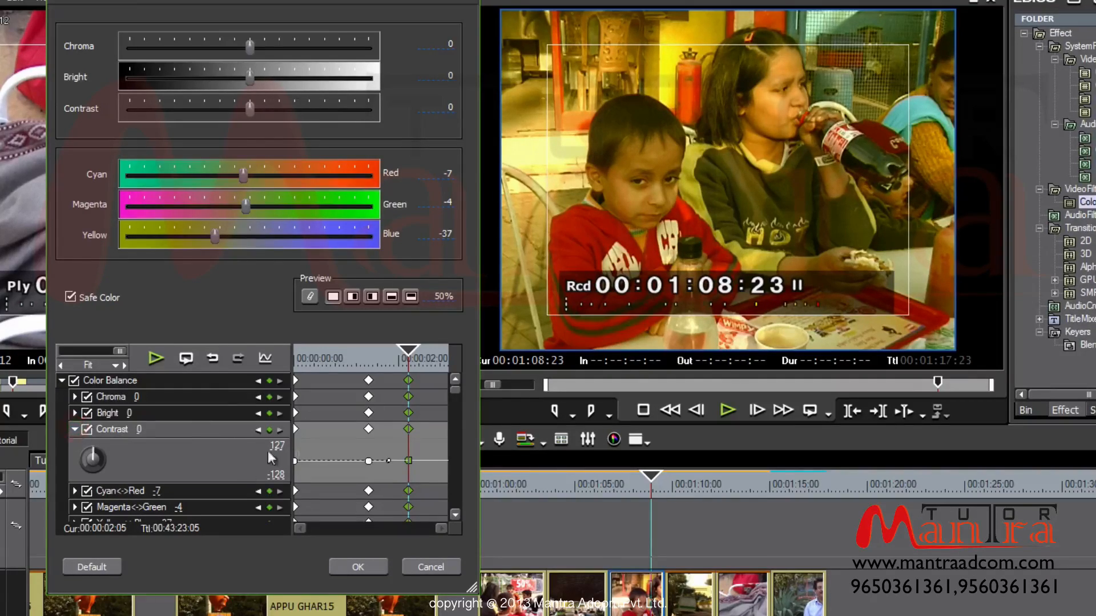
pyautogui.moveTo(91, 456); pyautogui.dragTo(102, 454)
pyautogui.click(75, 429)
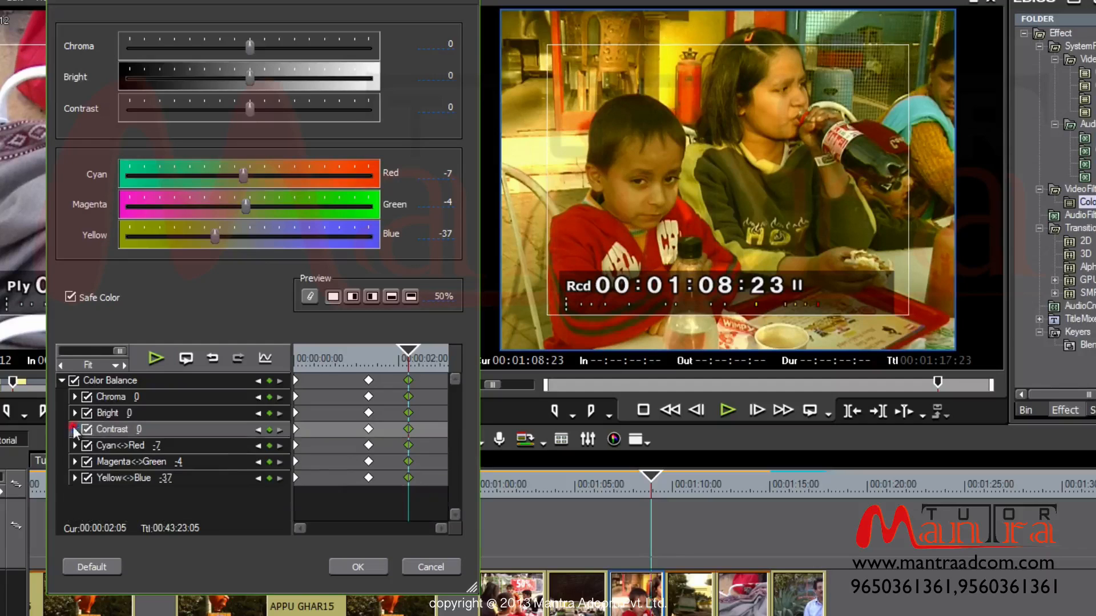
# Set Cyan-Red, Magenta-Green and Yellow-Blue to 0 at the 00:00:02:05 keyframe.
pyautogui.click(445, 174)
pyautogui.moveTo(452, 174); pyautogui.dragTo(429, 174)
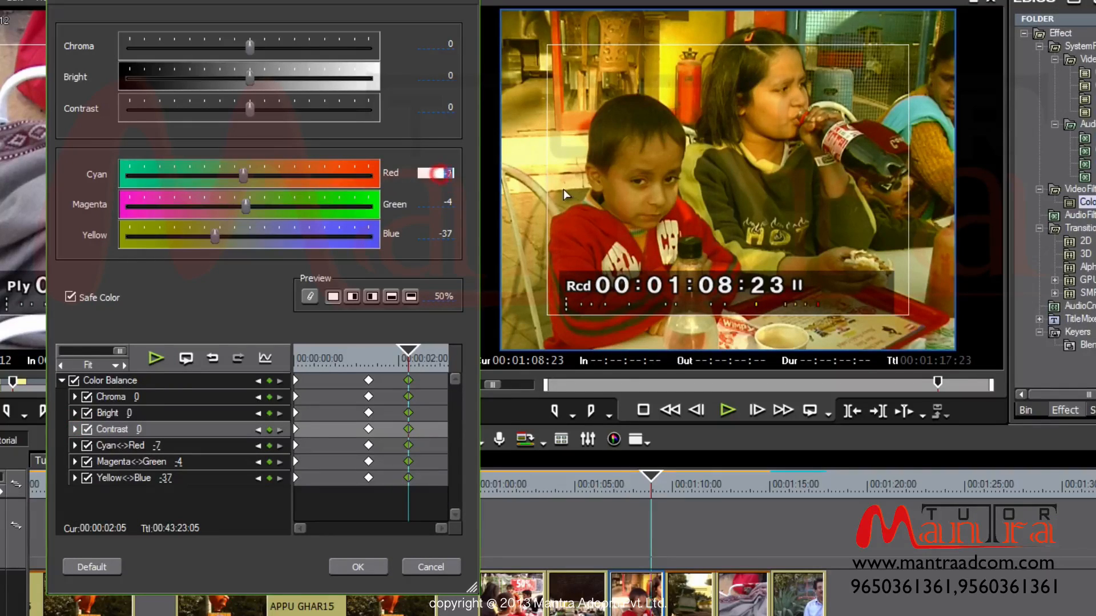
pyautogui.write('0')
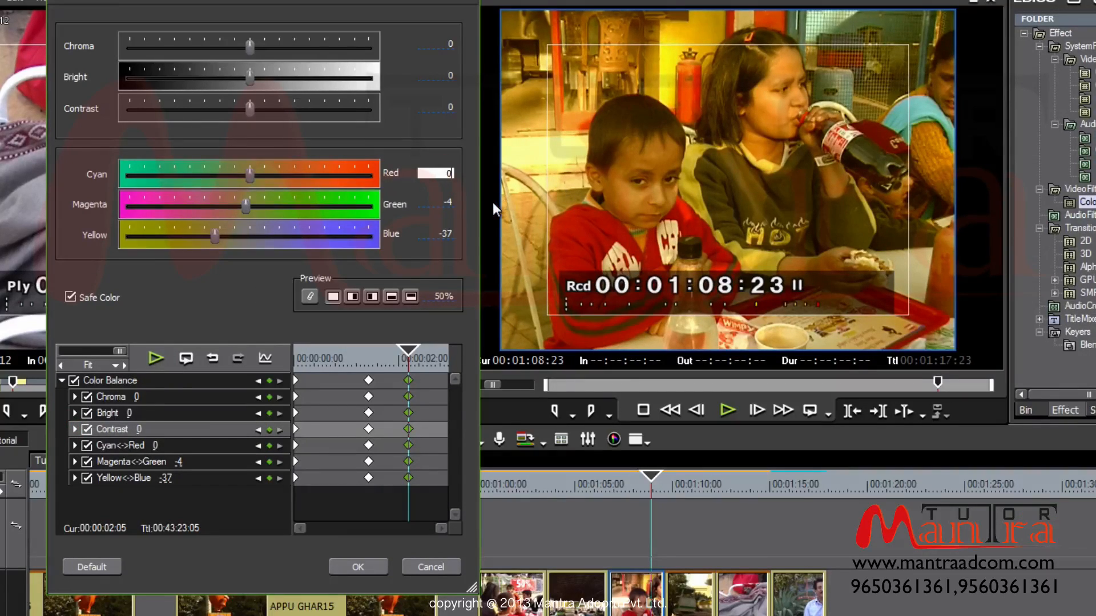
pyautogui.press('Return')
pyautogui.click(448, 203)
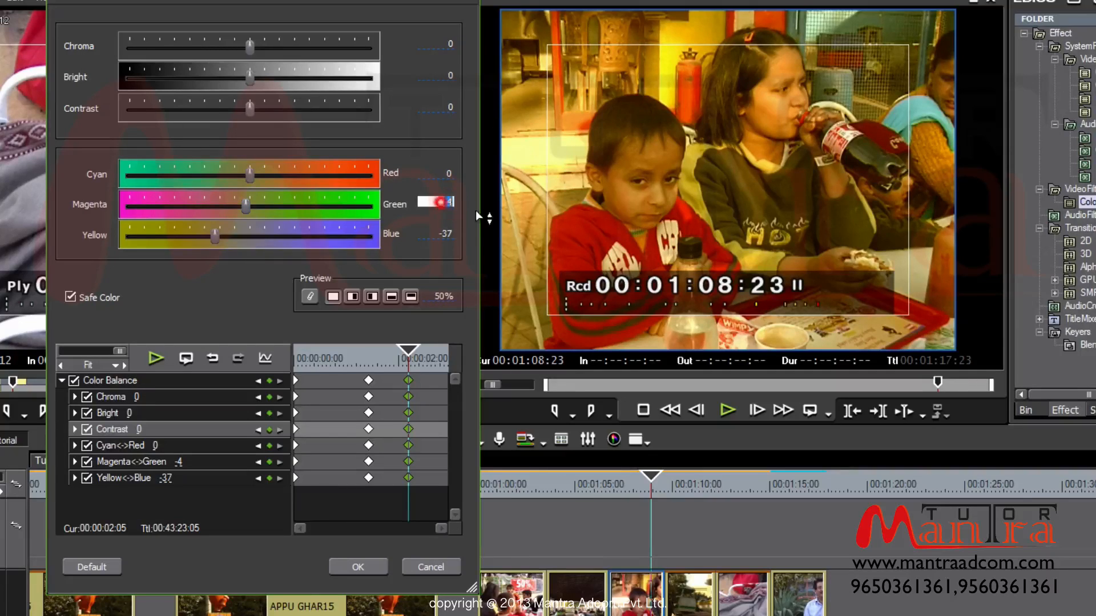
pyautogui.write('0')
pyautogui.press('Return')
pyautogui.click(450, 236)
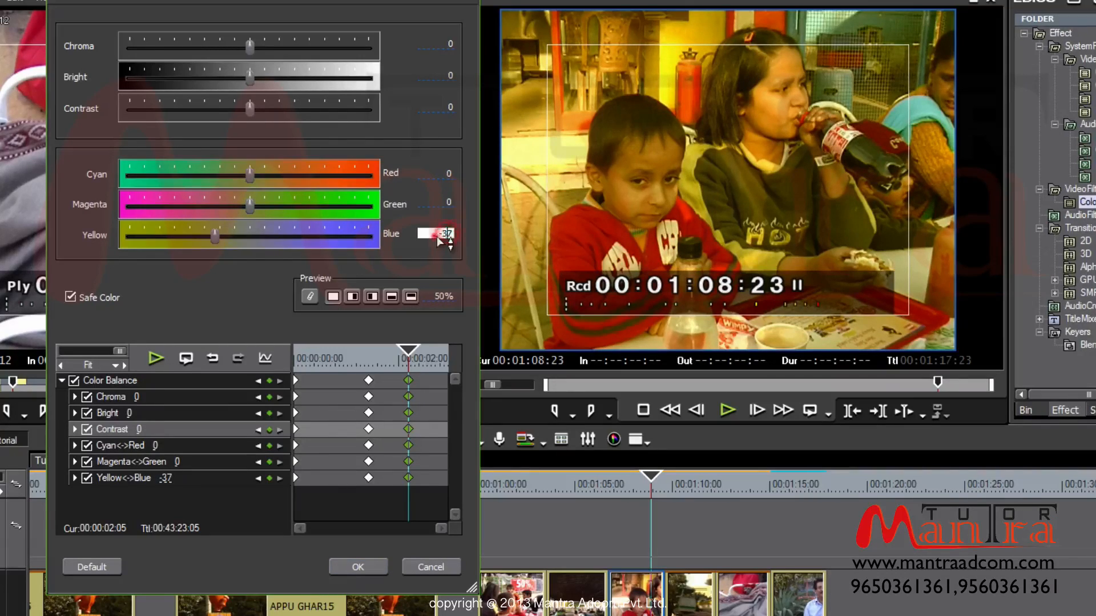
pyautogui.write('0')
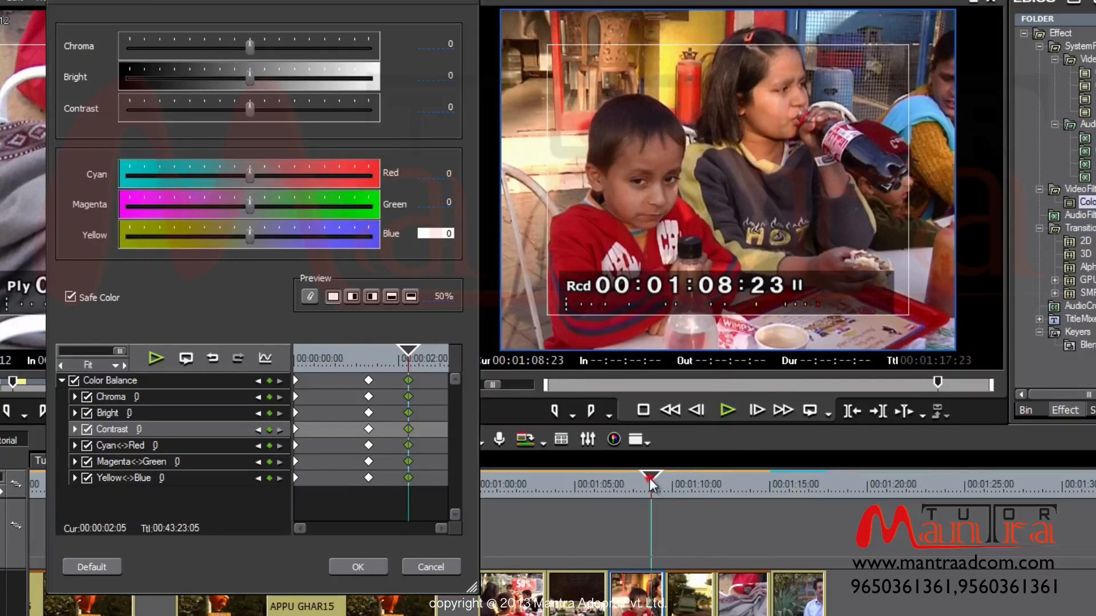
# Play the clip from its start through all three keyframes, and return the timeline playhead to the clip's start.
pyautogui.click(608, 484)
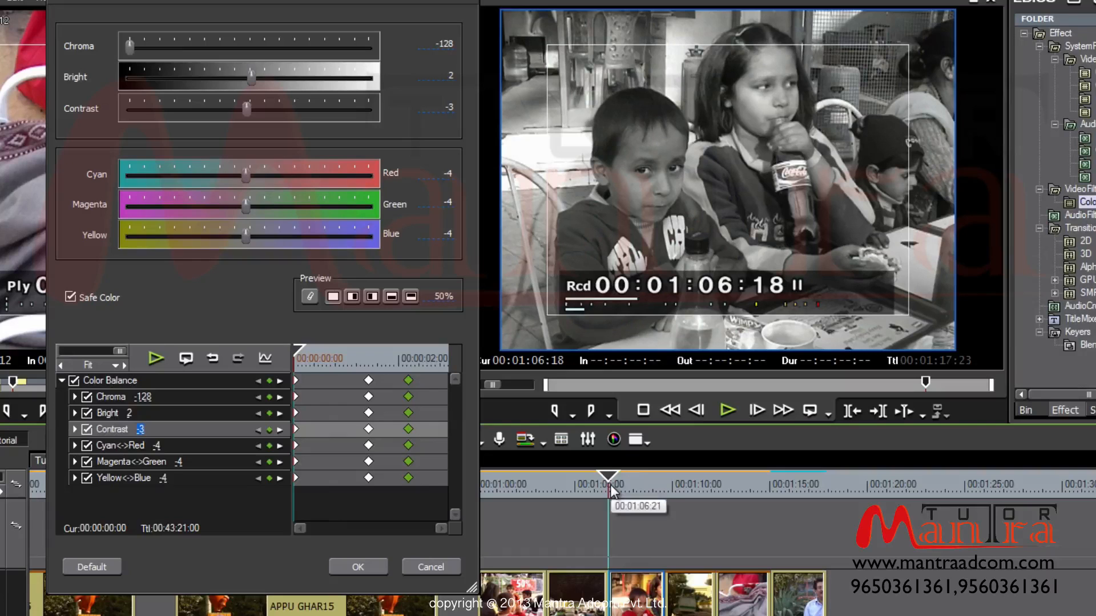
pyautogui.press('space')
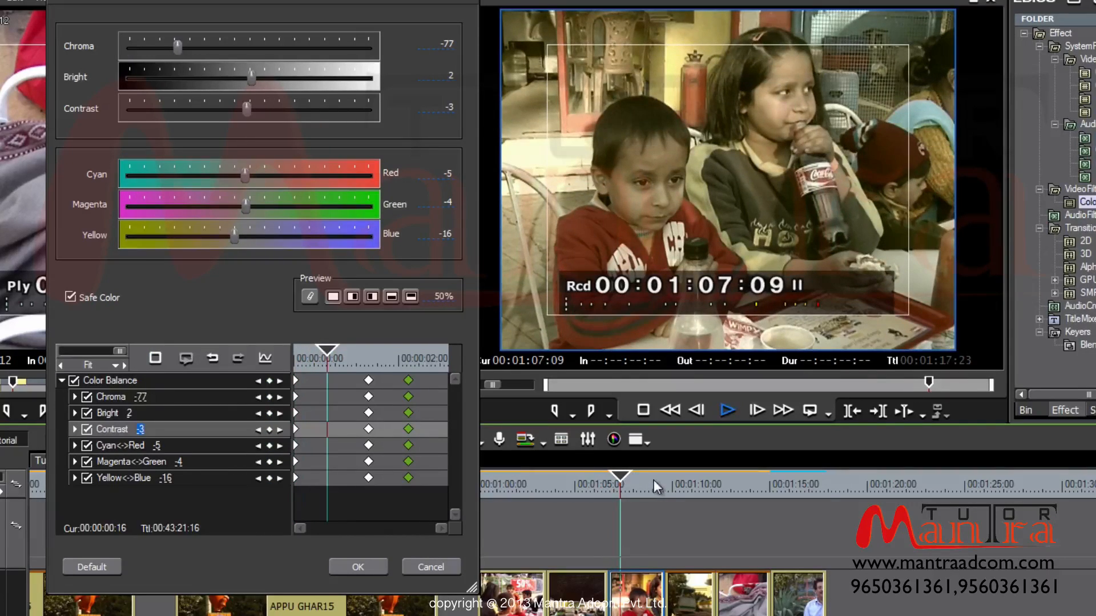
pyautogui.press('space')
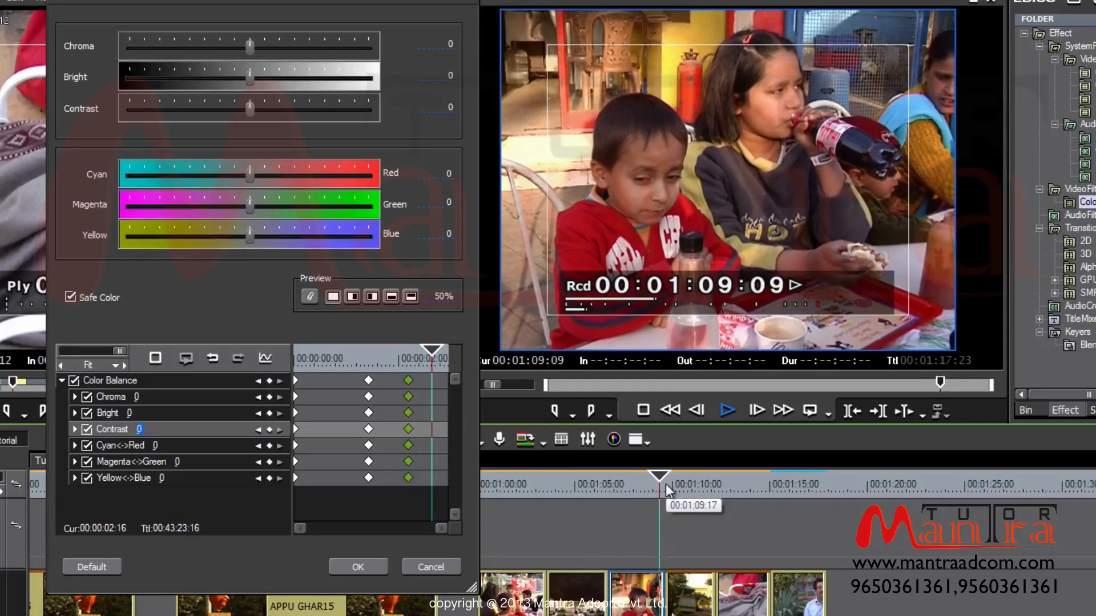
pyautogui.click(643, 485)
pyautogui.click(608, 487)
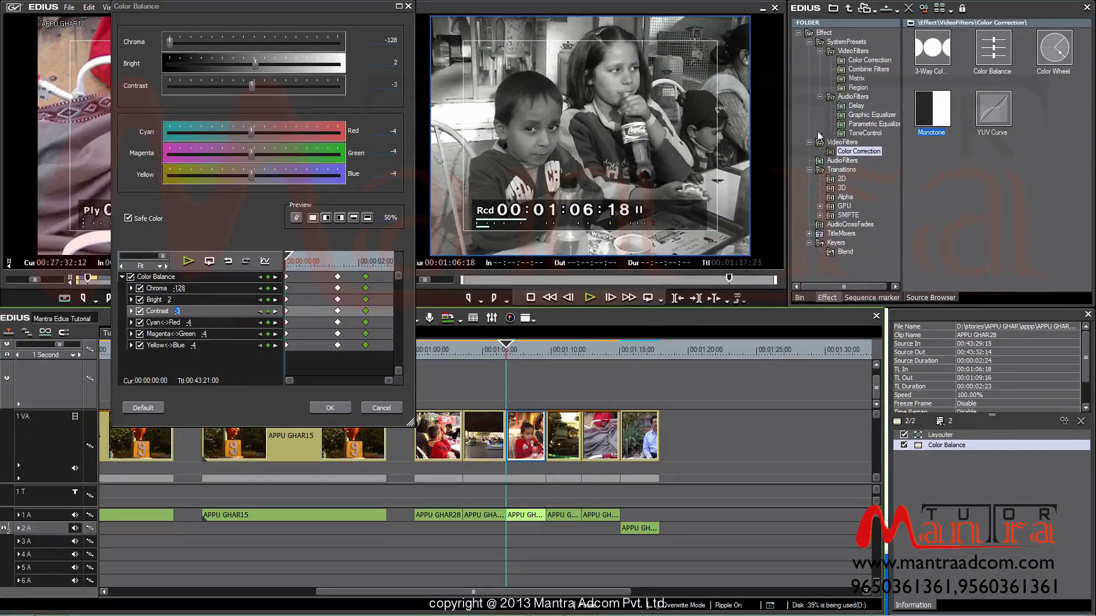
# Apply the Paper preset from Combine Filters to the APPU GHAR28 clip and open its Sharpness filter's settings.
pyautogui.click(869, 68)
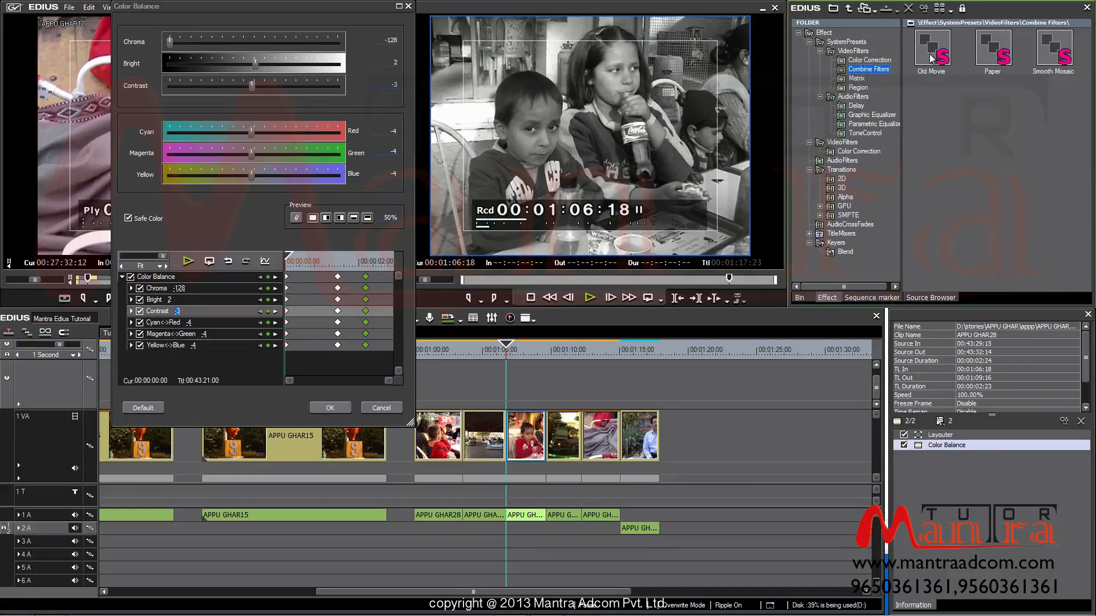
pyautogui.moveTo(931, 59); pyautogui.dragTo(919, 467)
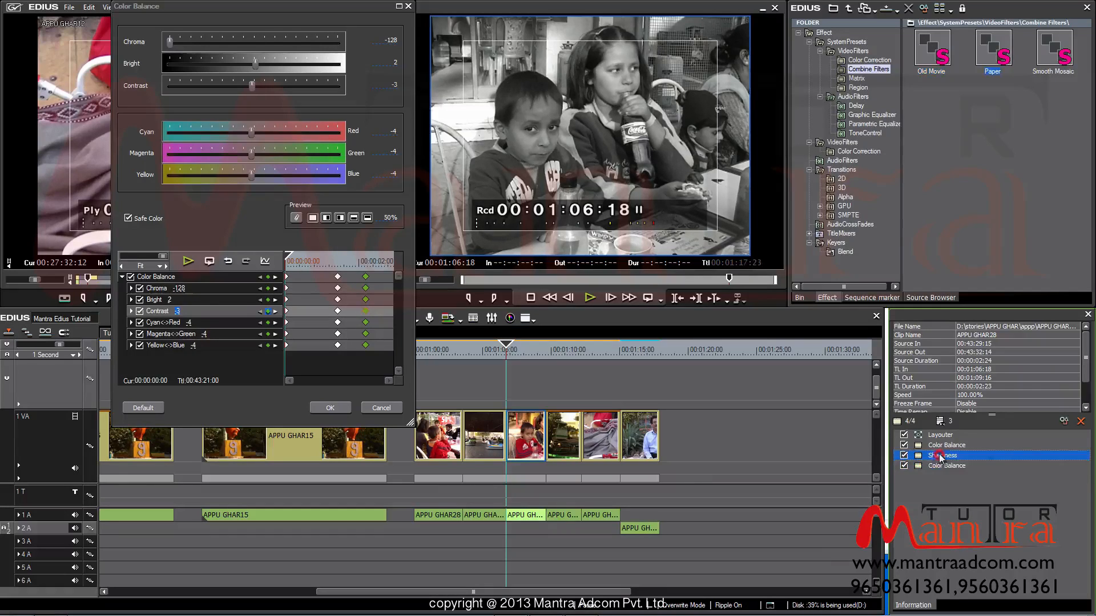
pyautogui.doubleClick(940, 455)
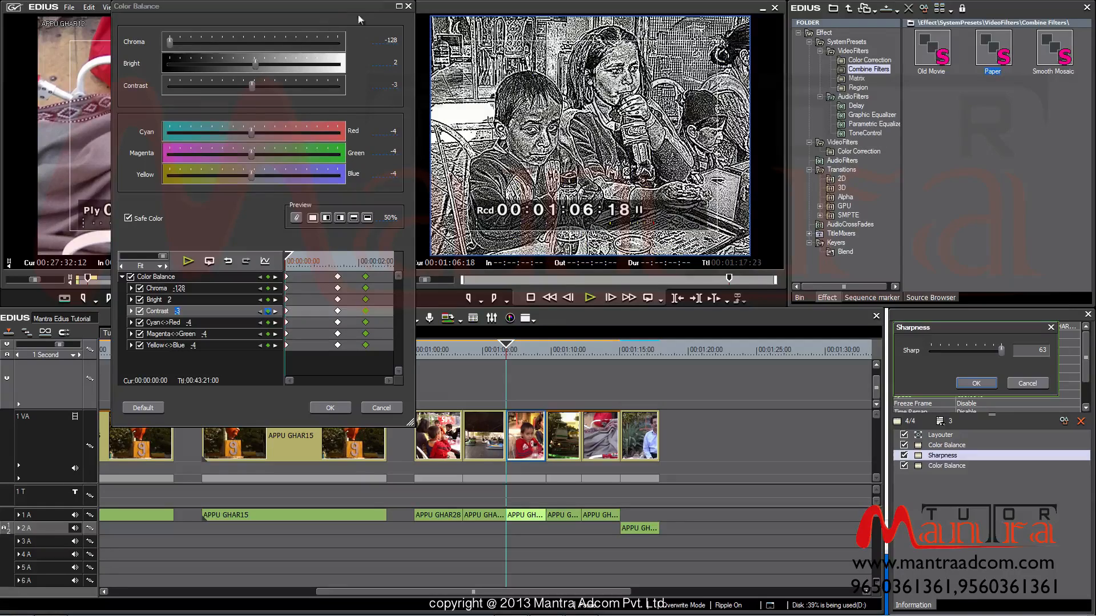
# Close the Color Balance settings without applying them, and move the Sharpness filter above both Color Balance filters and disable it.
pyautogui.click(409, 6)
pyautogui.moveTo(941, 456)
pyautogui.mouseDown()
pyautogui.moveTo(931, 467)
pyautogui.moveTo(930, 456)
pyautogui.moveTo(938, 475)
pyautogui.moveTo(939, 441)
pyautogui.mouseUp()
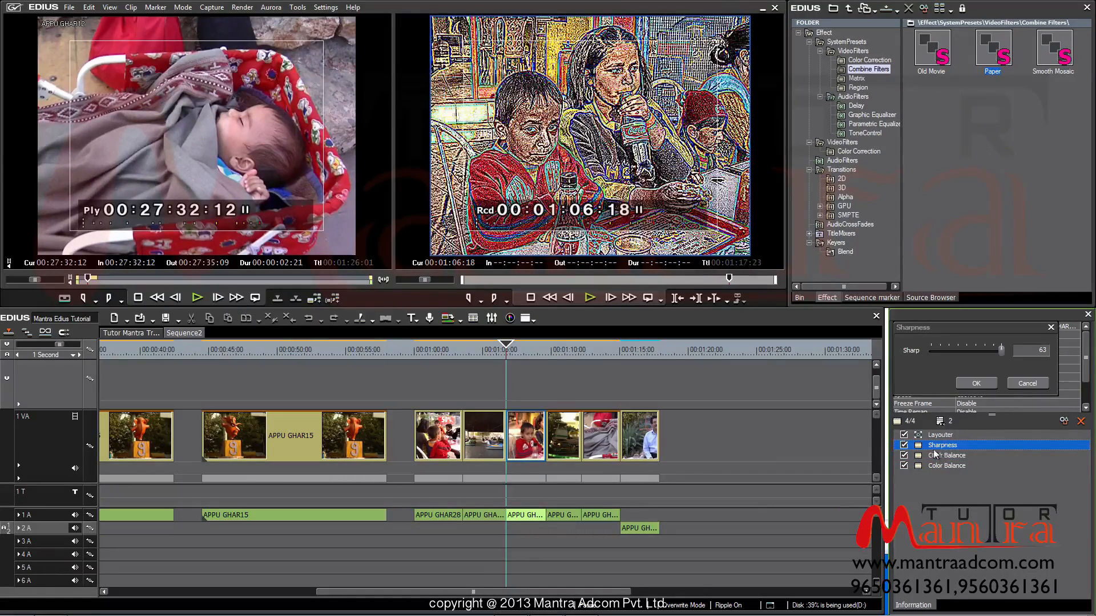
pyautogui.click(904, 445)
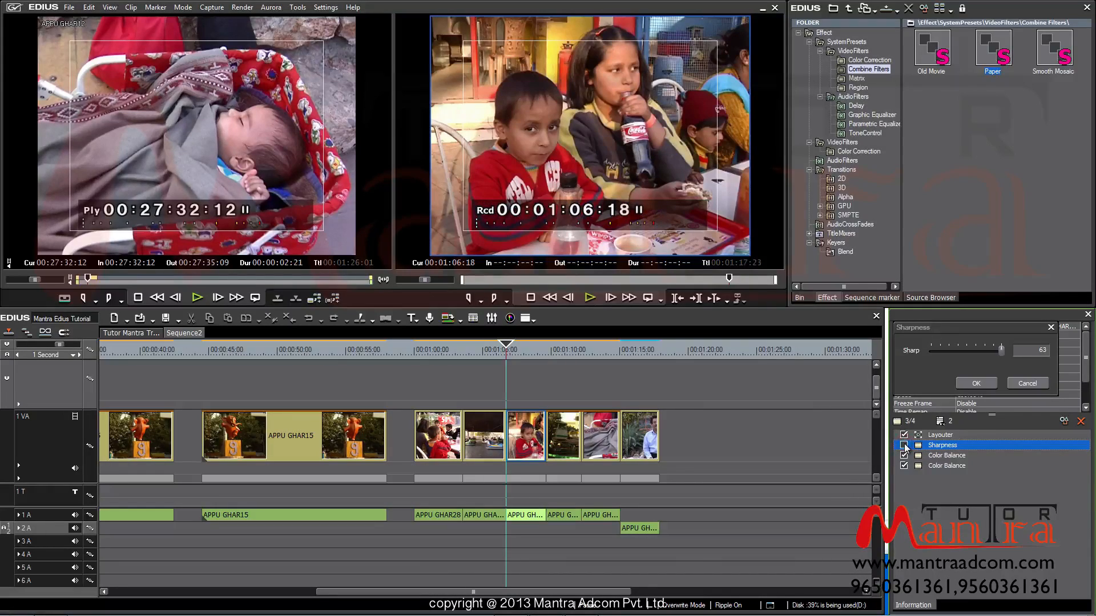
# Re-enable the Sharpness filter, and delete it and the Color Balance filter directly below it from the APPU GHAR28 clip.
pyautogui.click(904, 446)
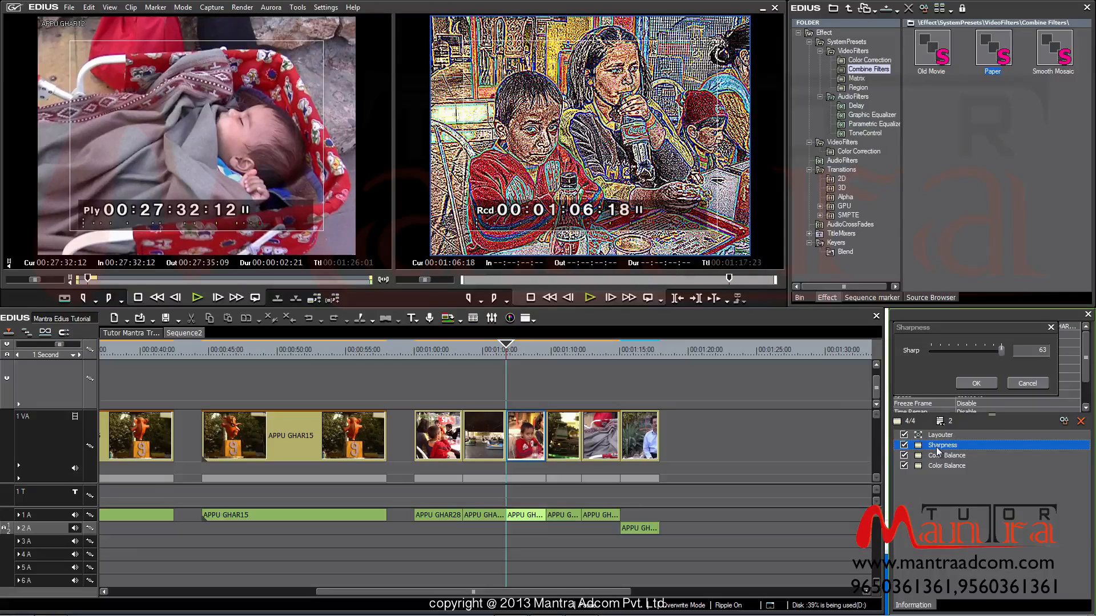
pyautogui.press('Delete')
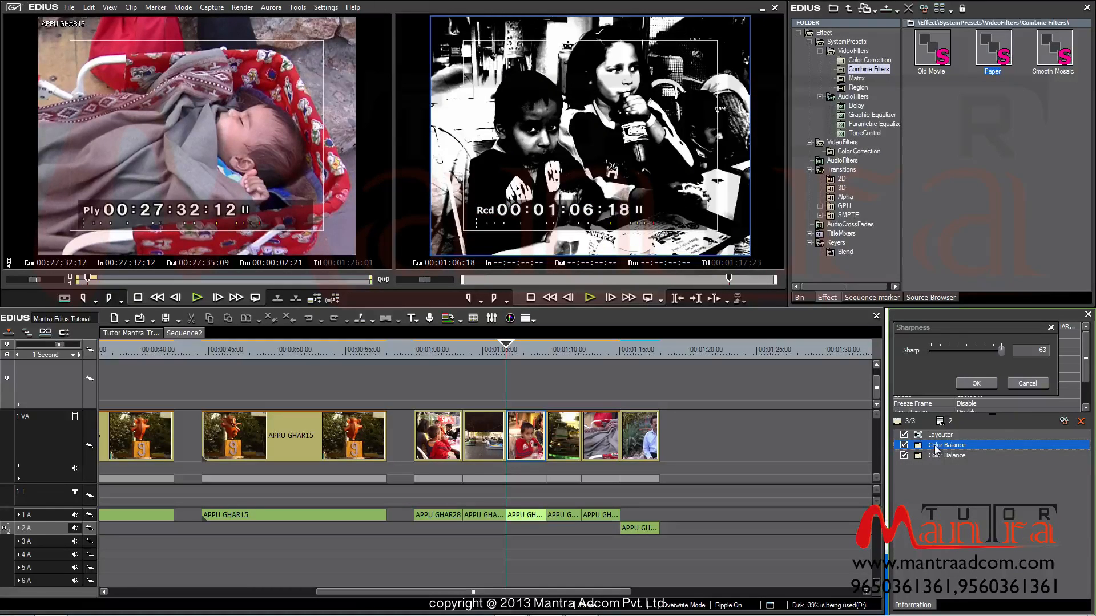
pyautogui.click(1080, 422)
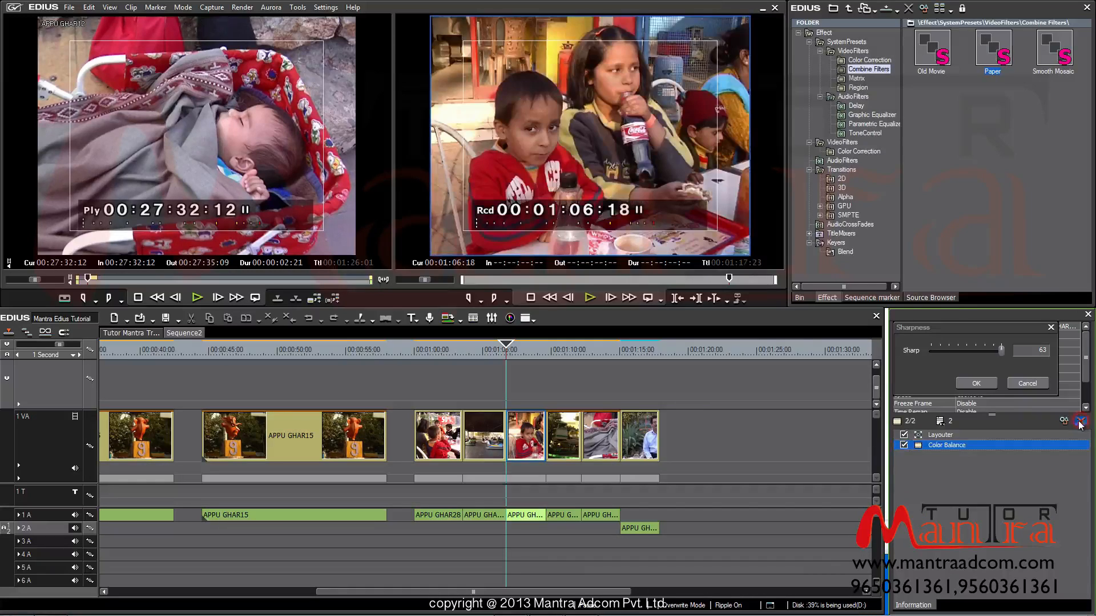
pyautogui.moveTo(508, 344)
pyautogui.mouseDown()
pyautogui.moveTo(537, 350)
pyautogui.moveTo(521, 355)
pyautogui.mouseUp()
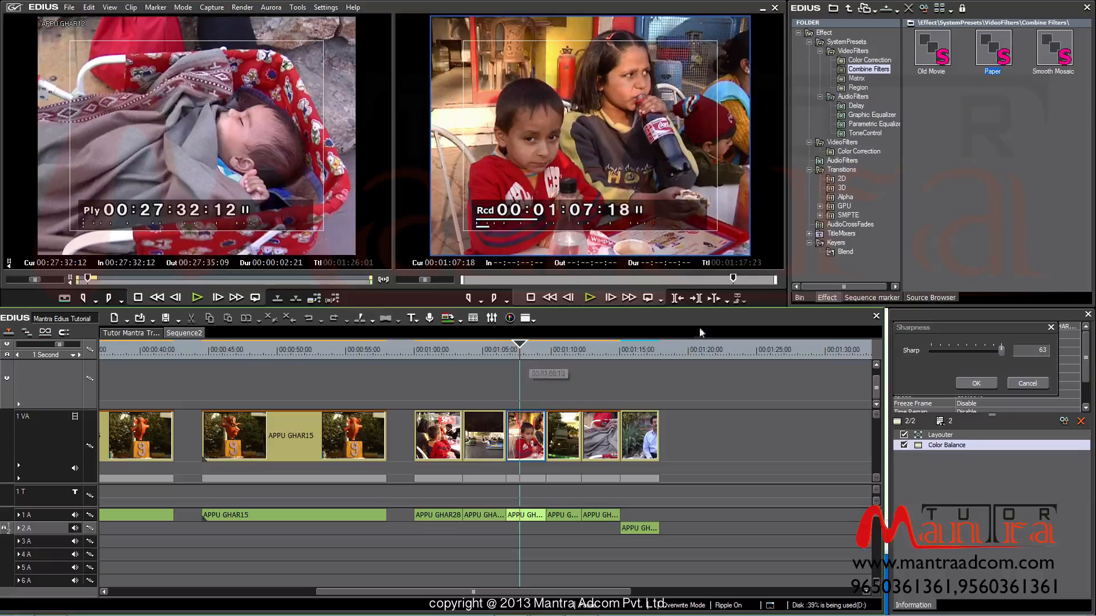
pyautogui.click(976, 384)
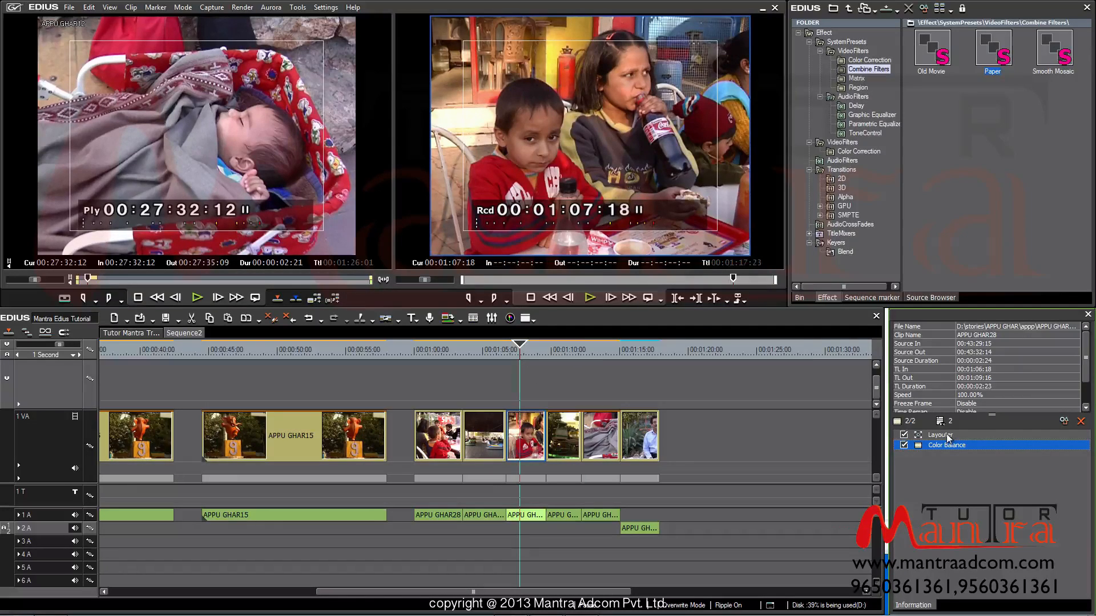
# Undo the filter changes back to the clip's keyframed Color Balance, and save that filter as a current user preset in Combine Filters.
pyautogui.hotkey('ctrl', 'z')
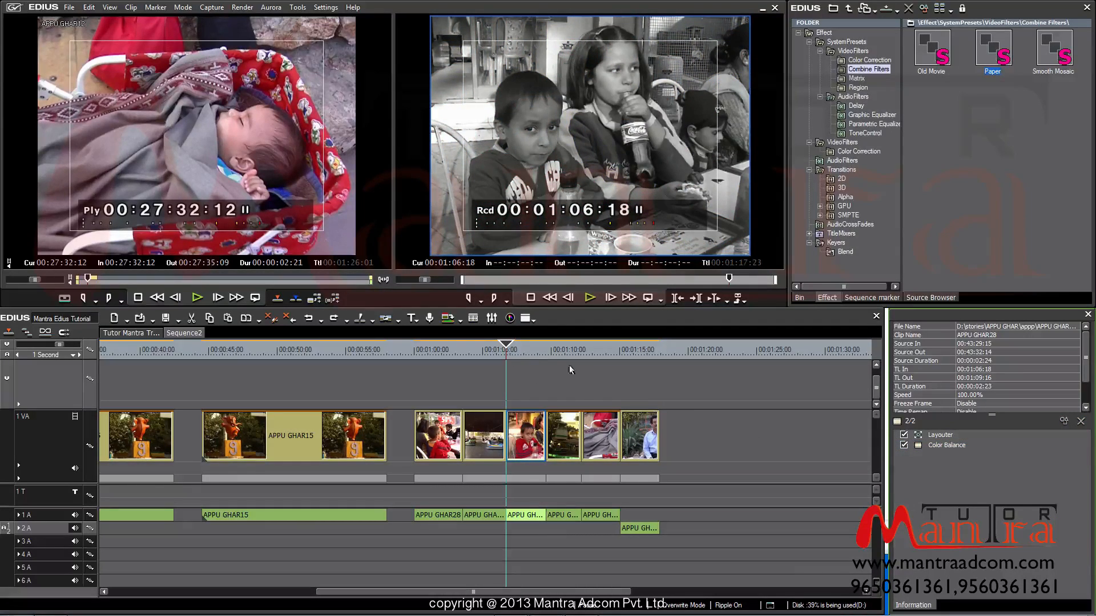
pyautogui.moveTo(512, 351); pyautogui.dragTo(530, 353)
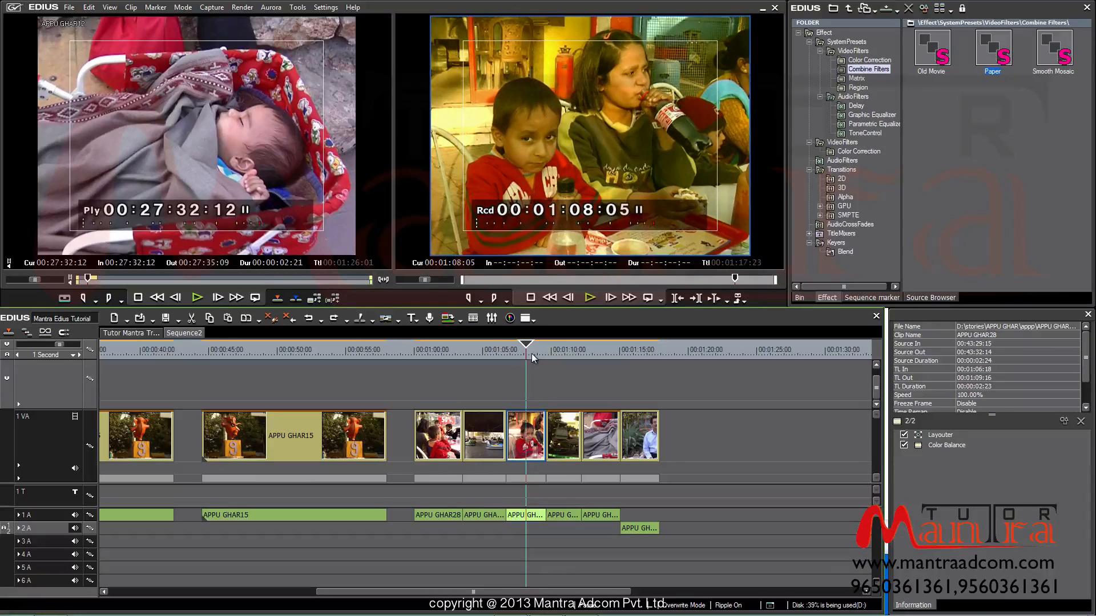
pyautogui.click(939, 445)
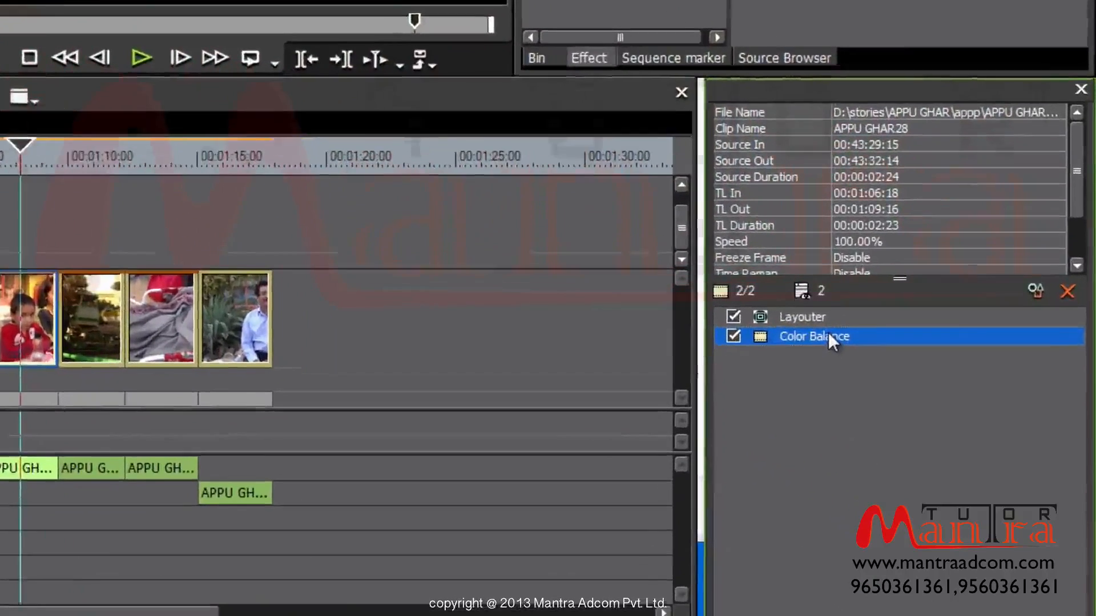
pyautogui.rightClick(832, 338)
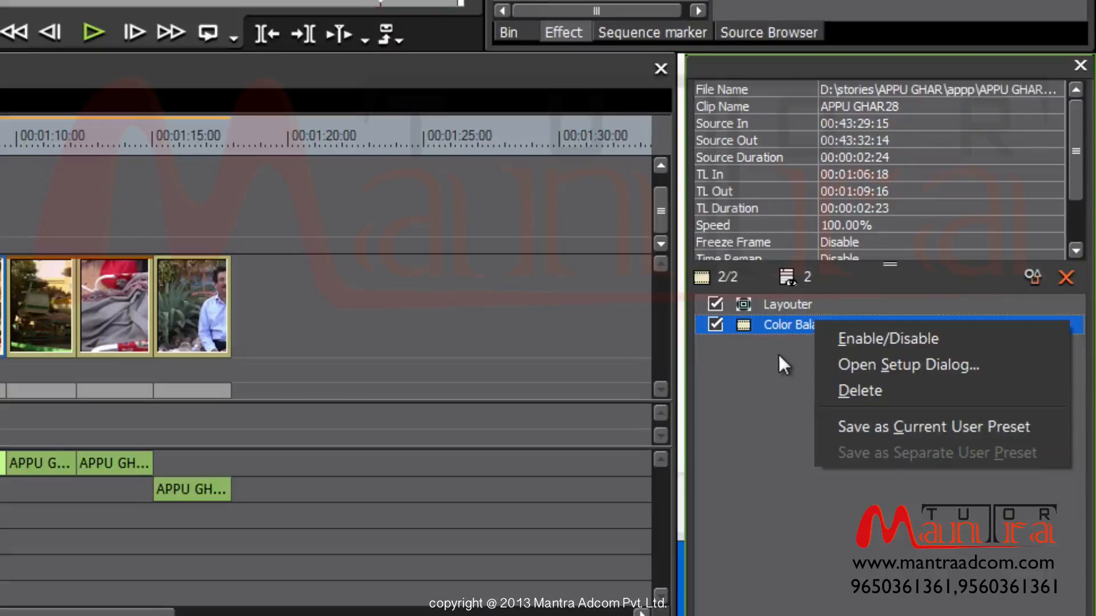
pyautogui.click(906, 427)
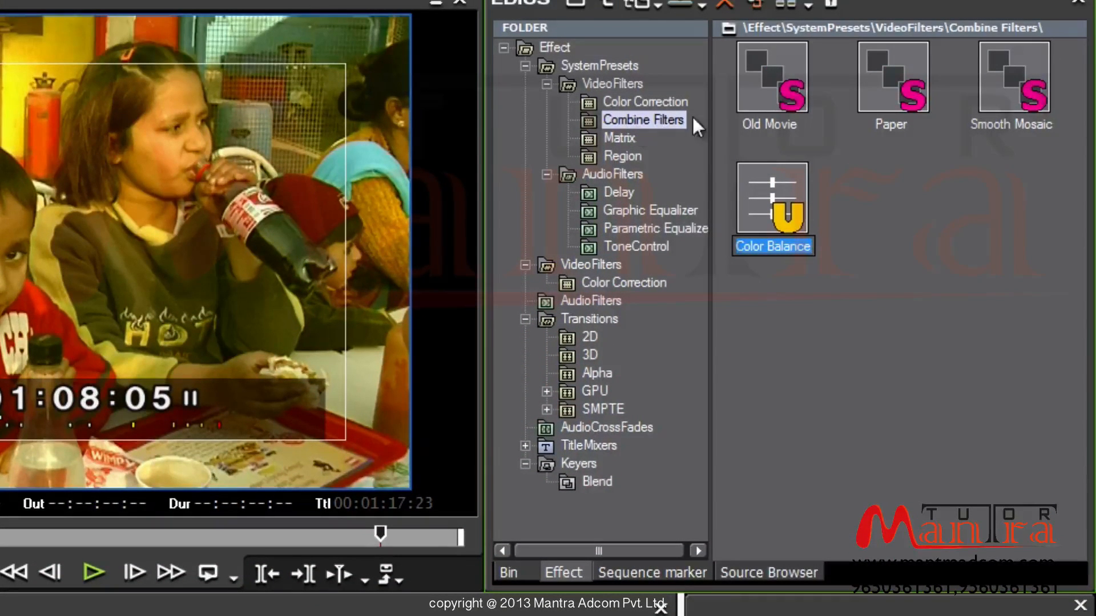
# Apply the saved Color Balance user preset to the last timeline clip, APPU GHAR12, and play the clip from its start.
pyautogui.click(774, 197)
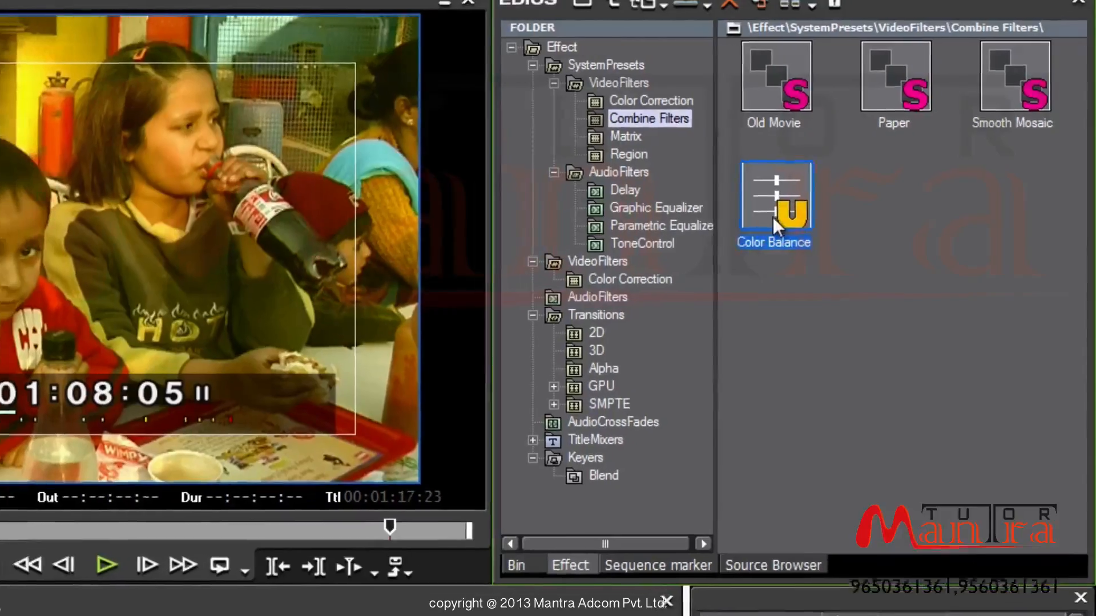
pyautogui.moveTo(769, 210); pyautogui.dragTo(639, 435)
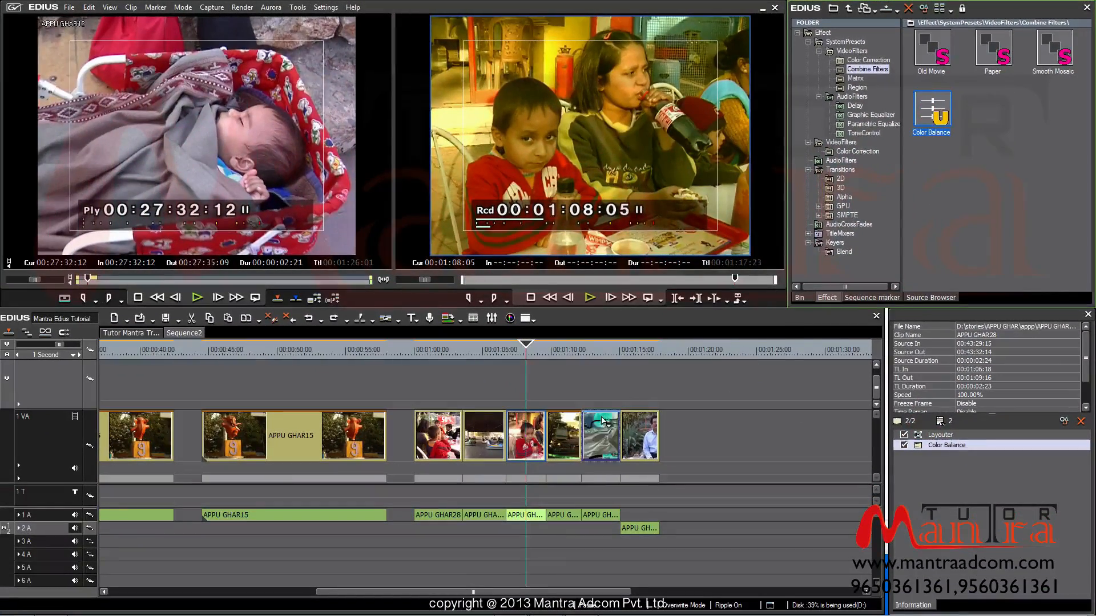
pyautogui.moveTo(630, 351)
pyautogui.mouseDown()
pyautogui.moveTo(655, 355)
pyautogui.moveTo(620, 362)
pyautogui.mouseUp()
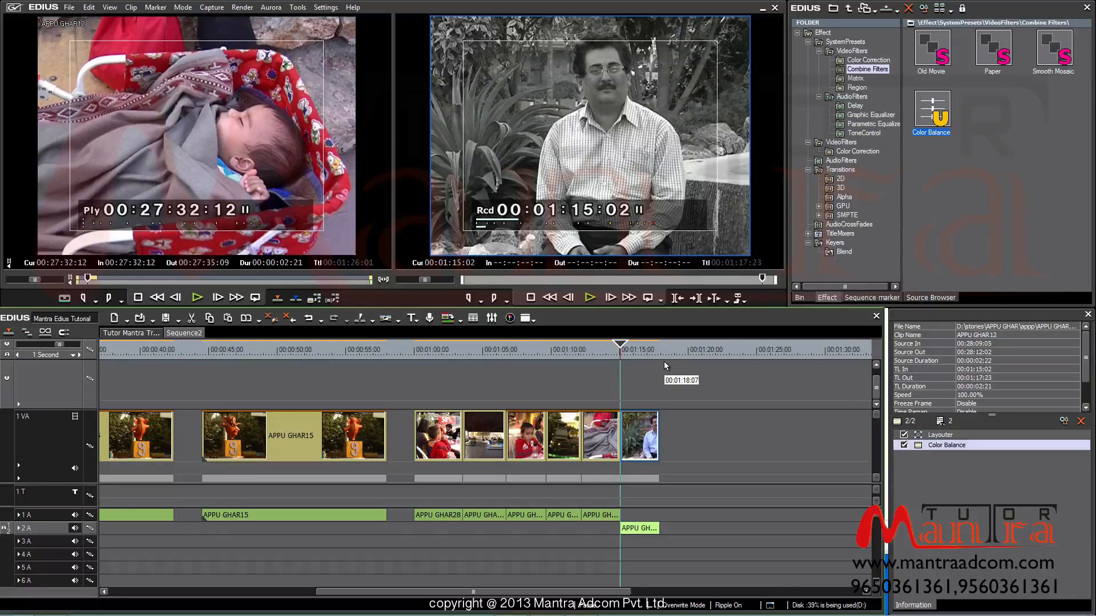
pyautogui.press('space')
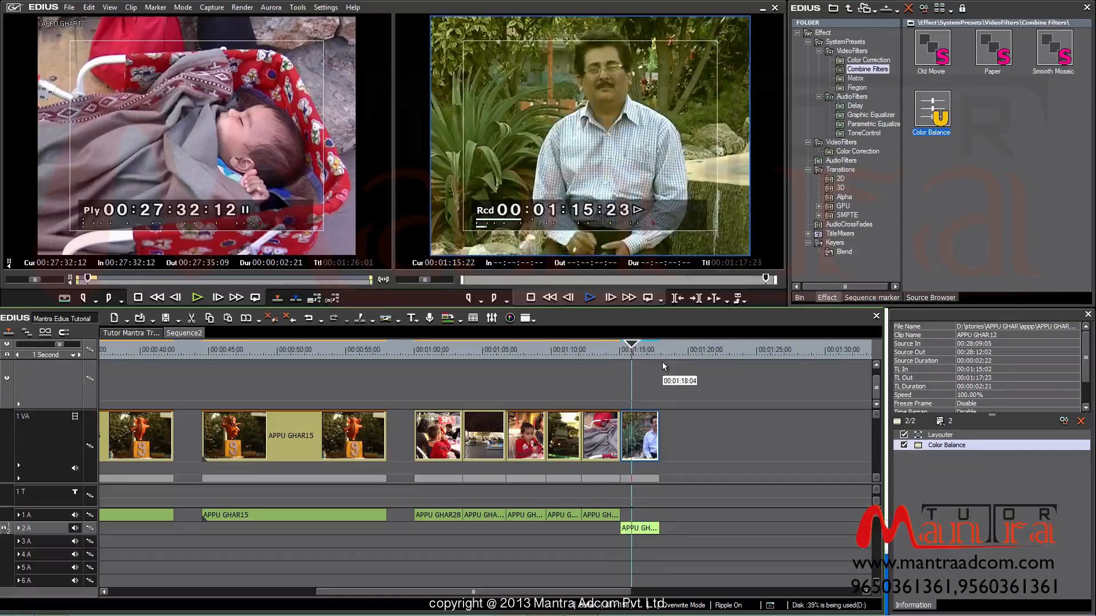